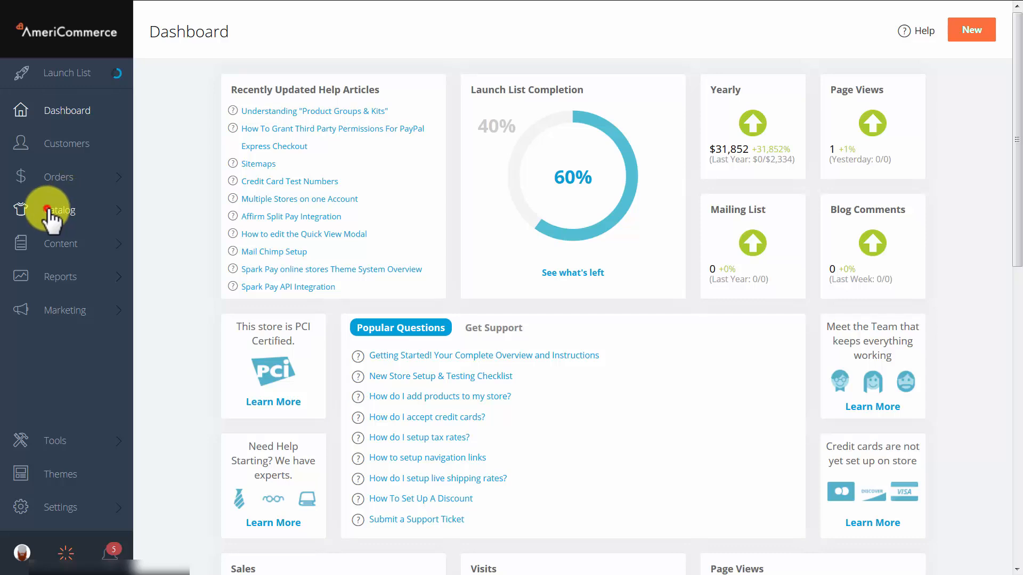
Open the Video Test Product with item number VTP from the catalog's product list for editing.
left_click(68, 212)
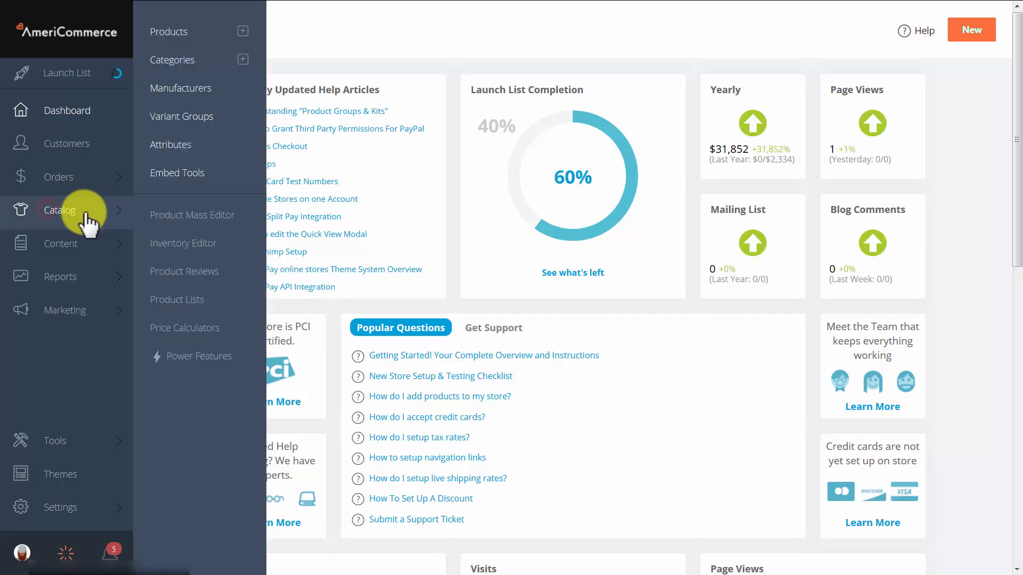
left_click(171, 32)
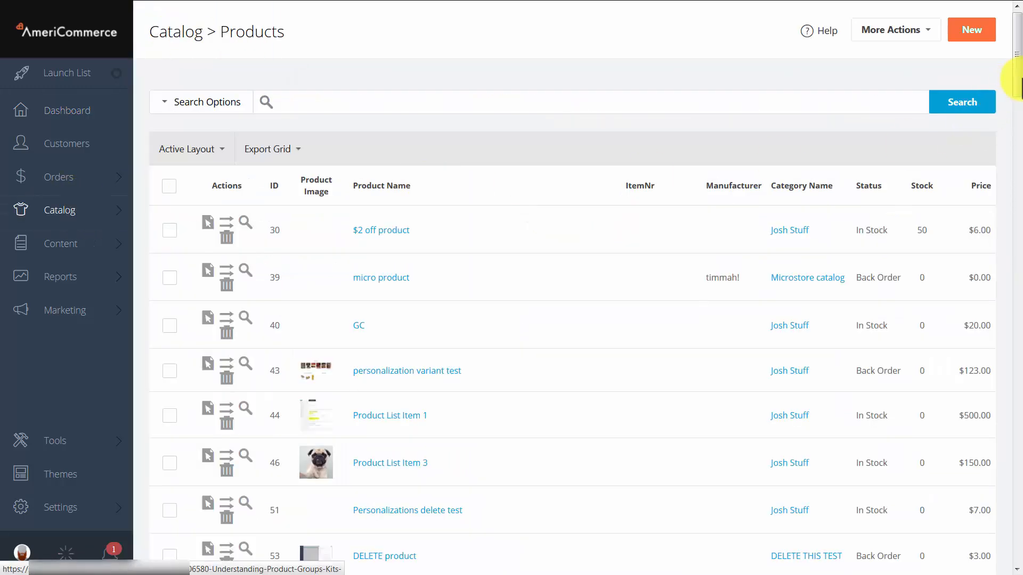
left_click_drag(1015, 85, 1016, 521)
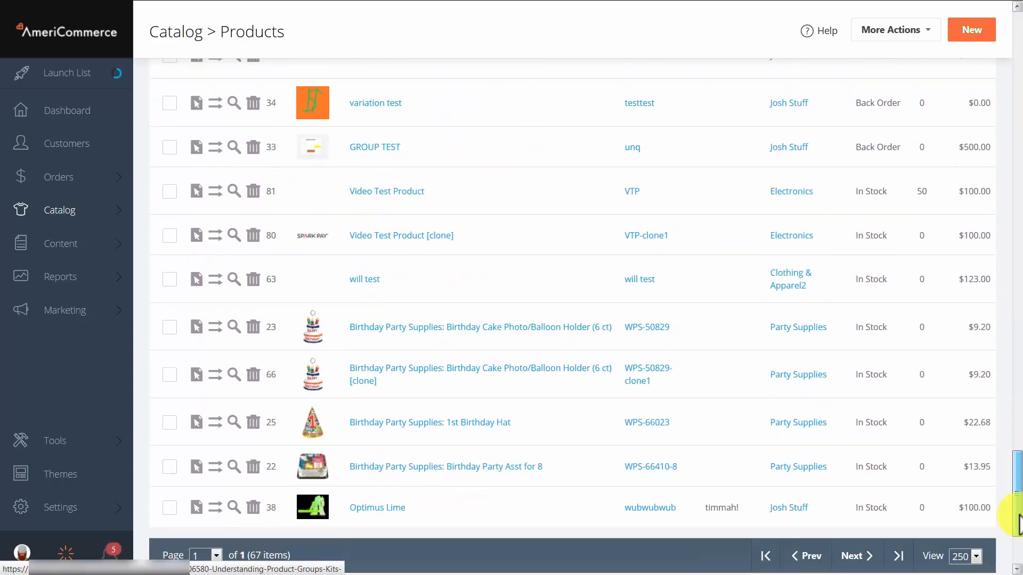
left_click(196, 192)
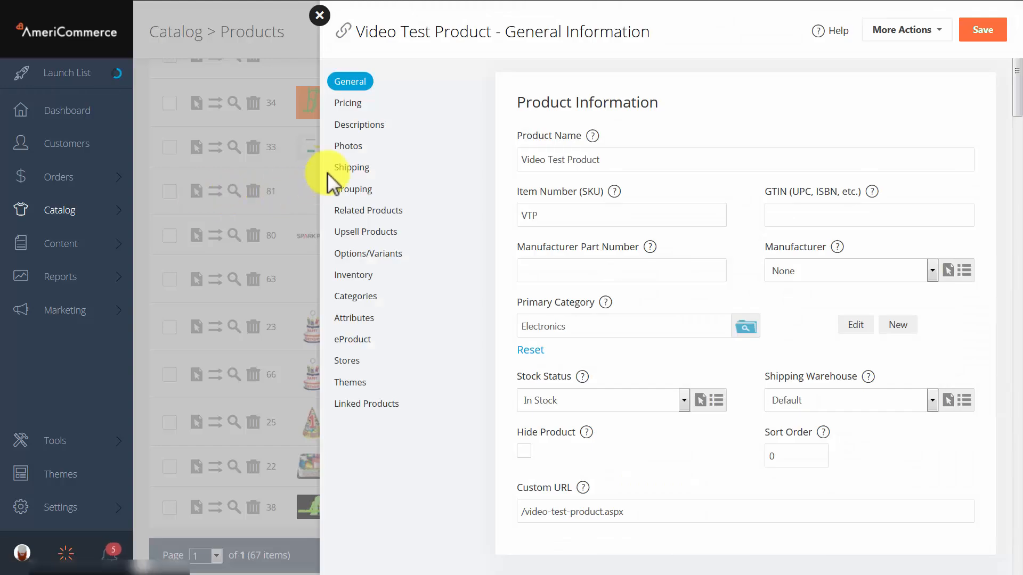
Start a new price entry in the product's Advanced Pricing Matrix.
left_click(350, 103)
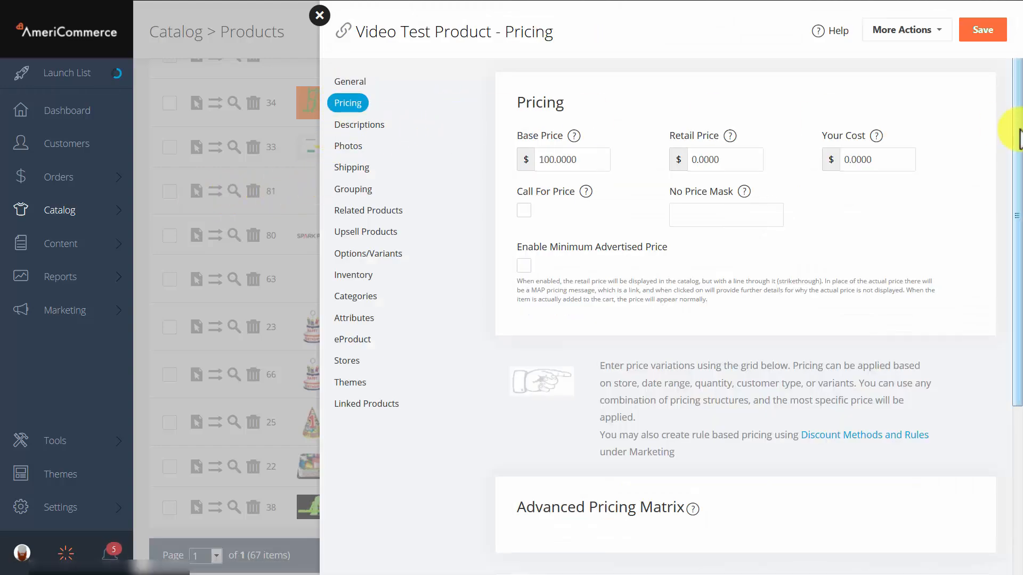
scroll(1005, 228, "down", 5)
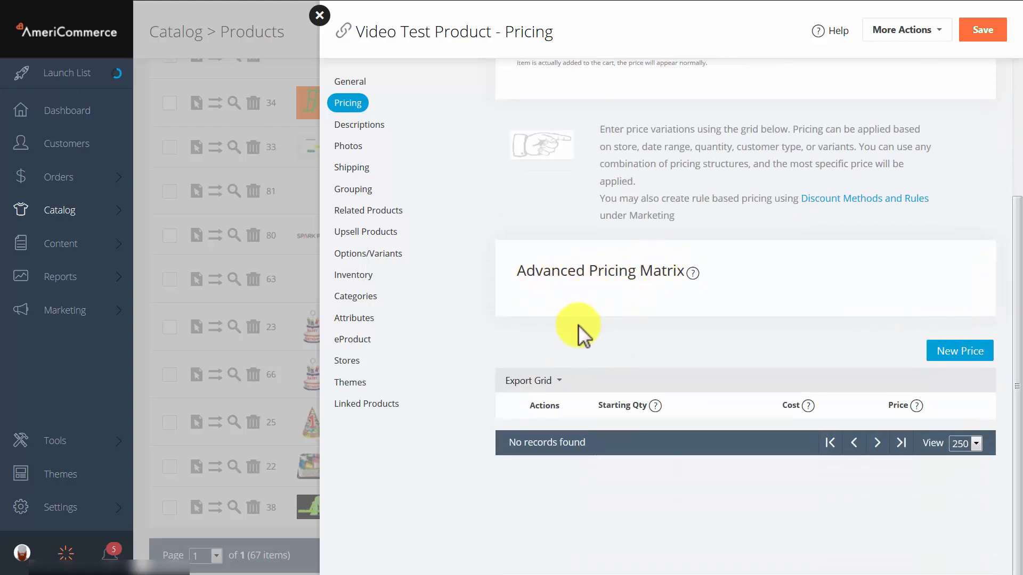
left_click(964, 352)
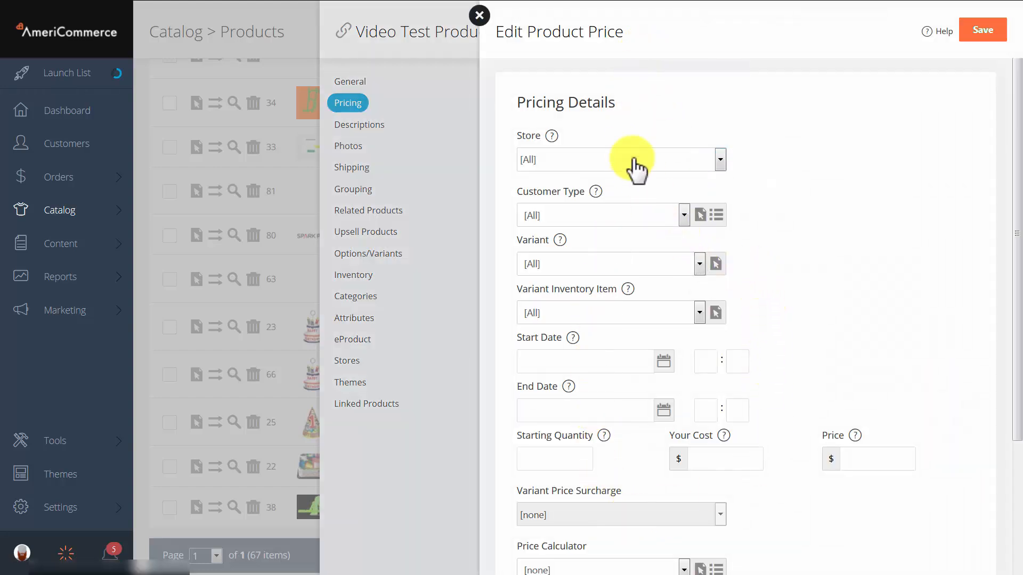
Try the store "delete later" for the new price and return the store to [All].
left_click(569, 162)
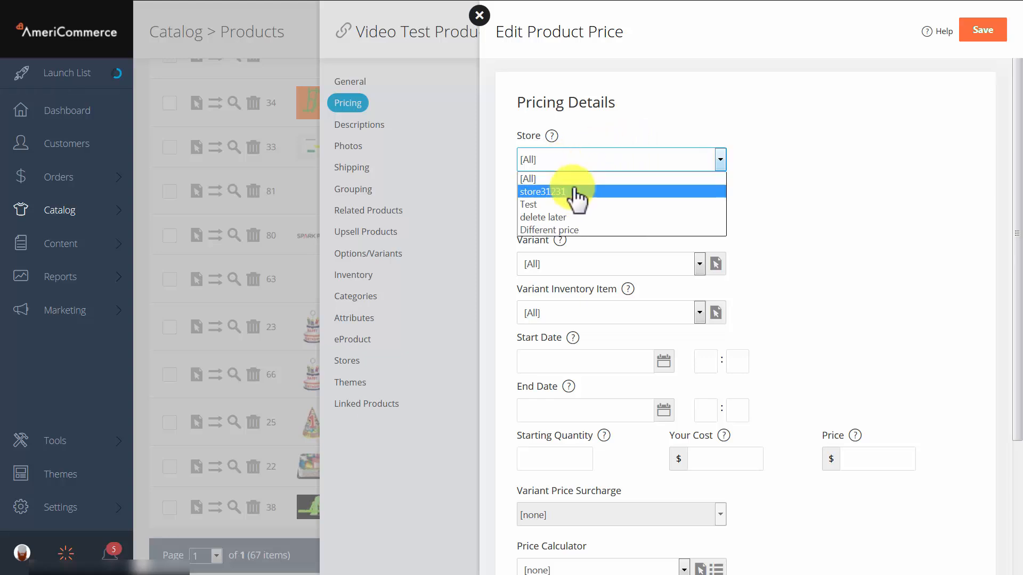
left_click(569, 217)
left_click(596, 163)
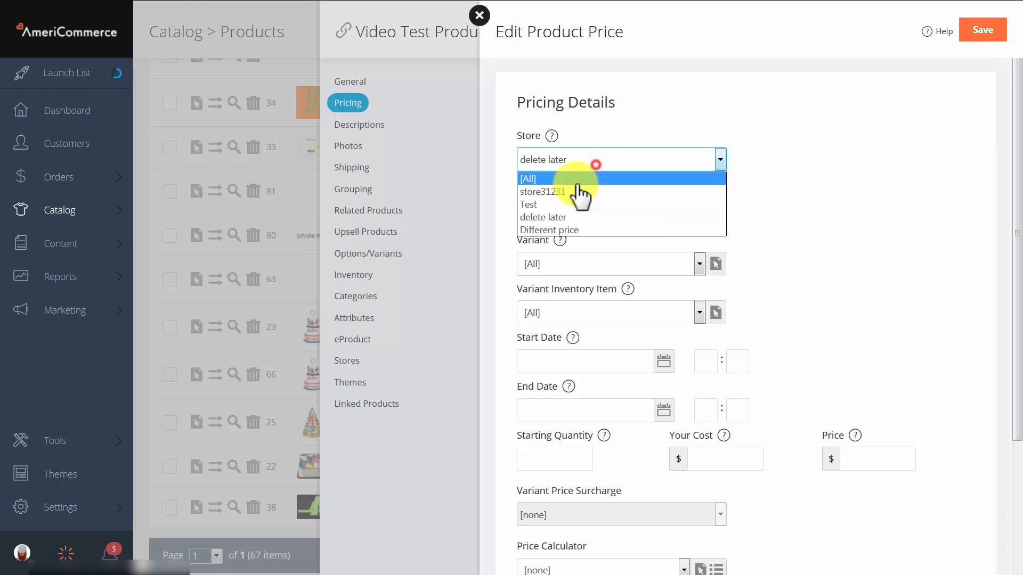
left_click(577, 181)
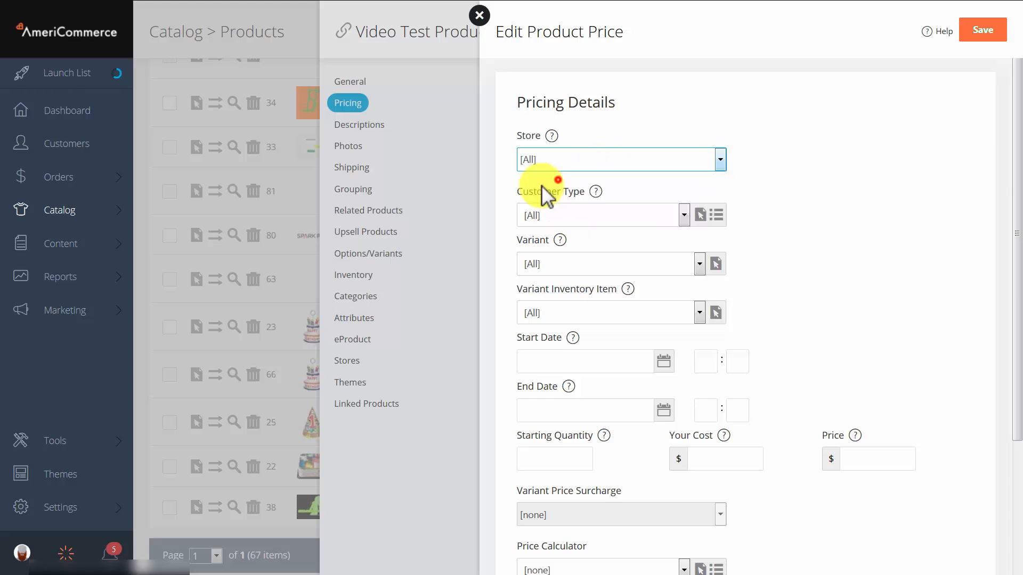
Look over the customer type choices and the start and end date fields of the new price without changing them.
left_click(617, 220)
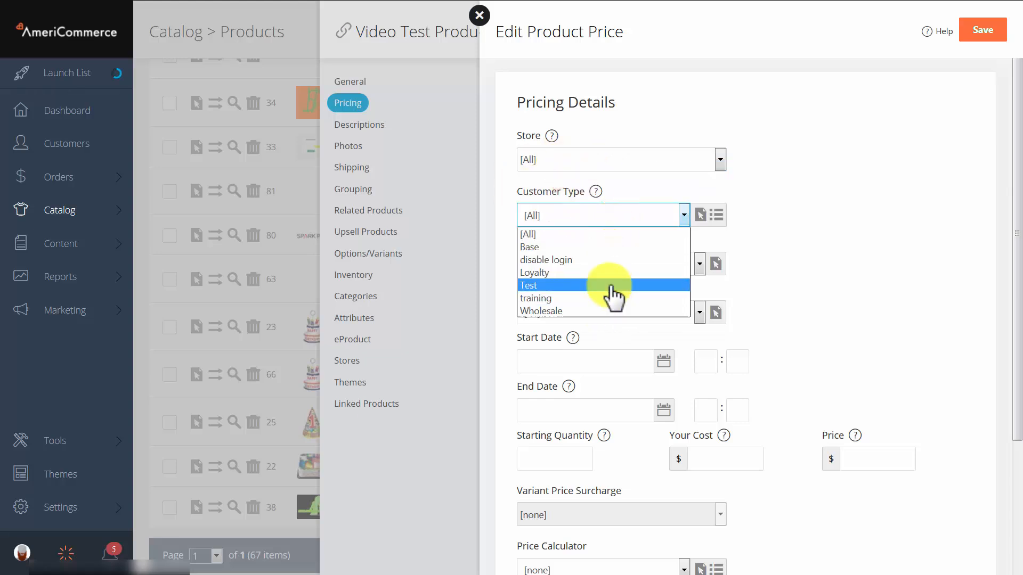
left_click(801, 216)
scroll(789, 213, "down", 2)
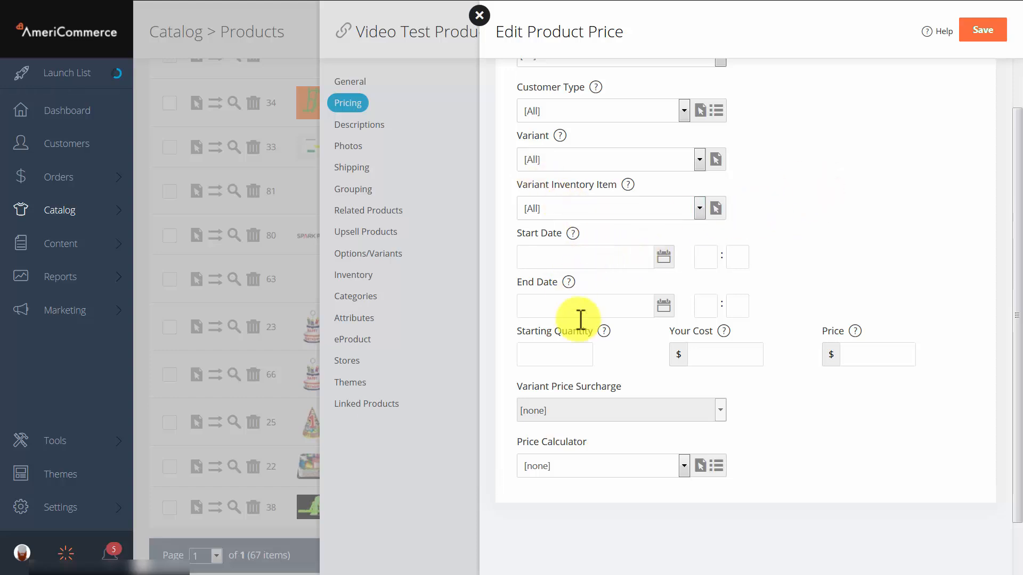
left_click(547, 256)
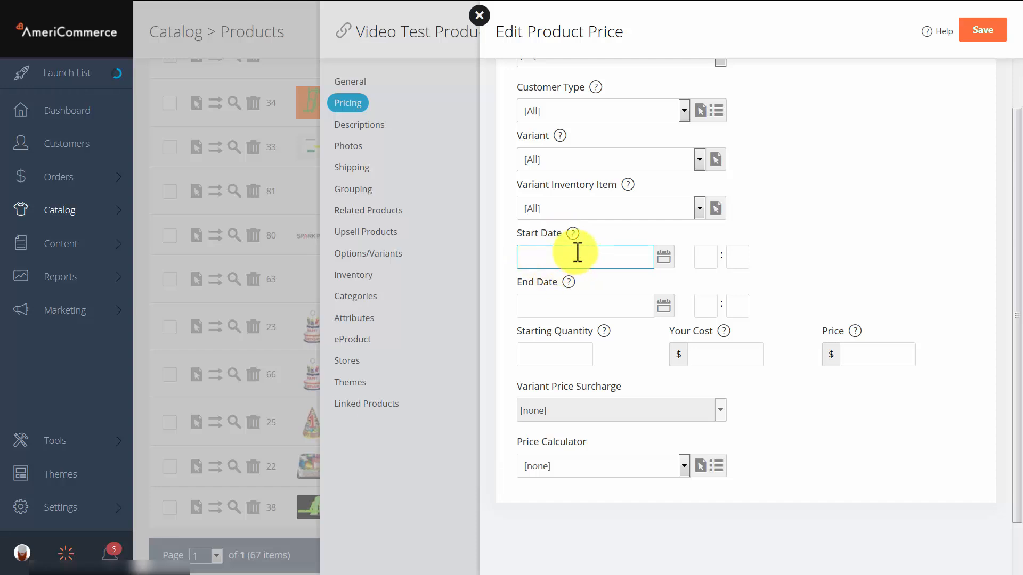
left_click(567, 304)
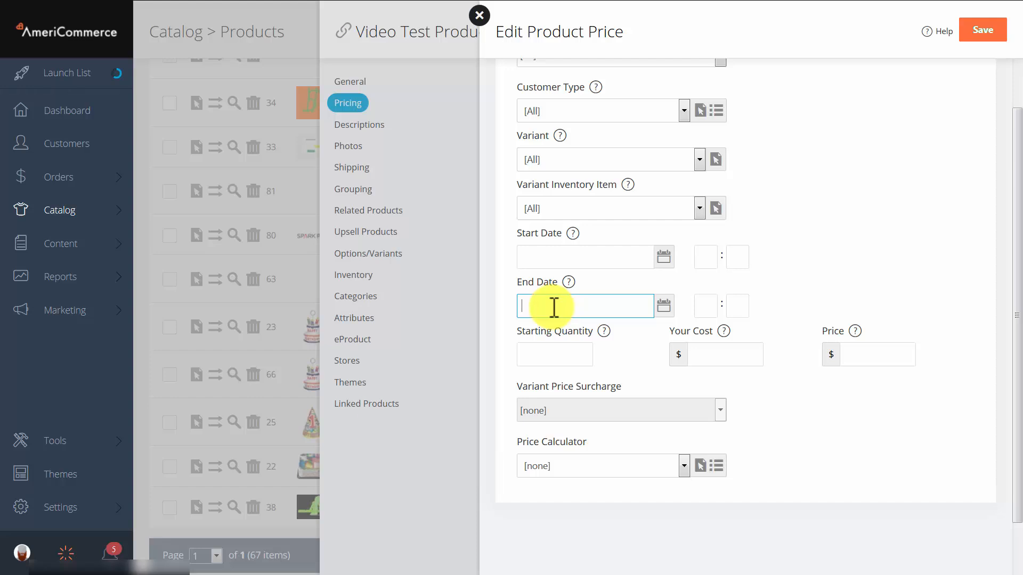
left_click(779, 271)
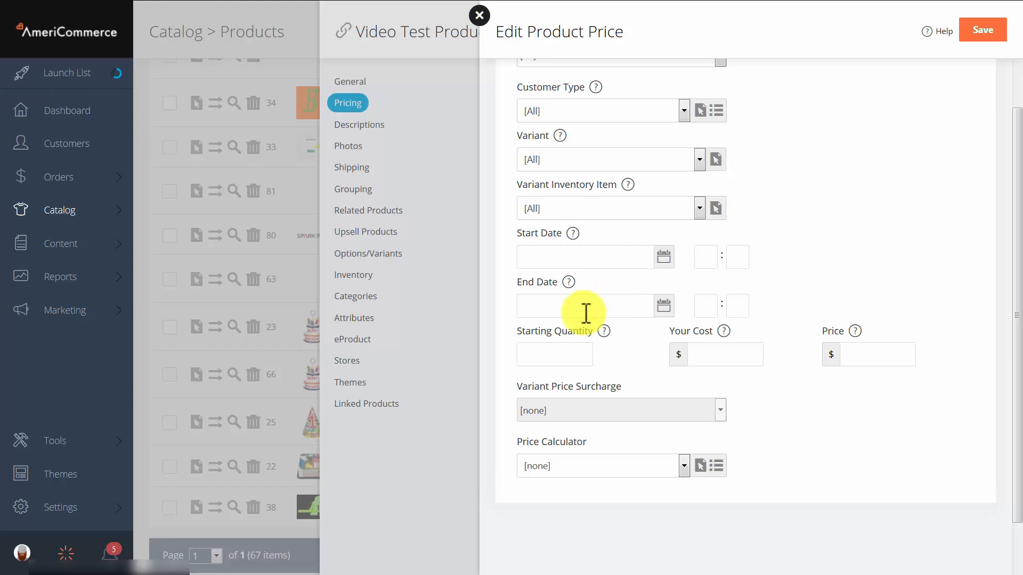
Set the new price's starting quantity to 5 and leave its cost blank.
left_click(559, 354)
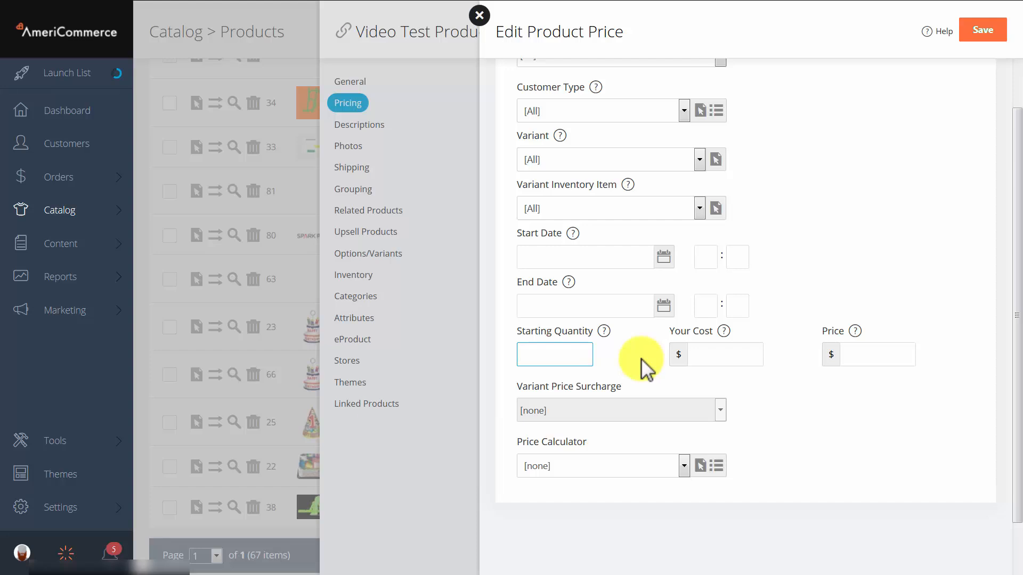
type("1")
key("BackSpace")
type("5")
left_click(694, 361)
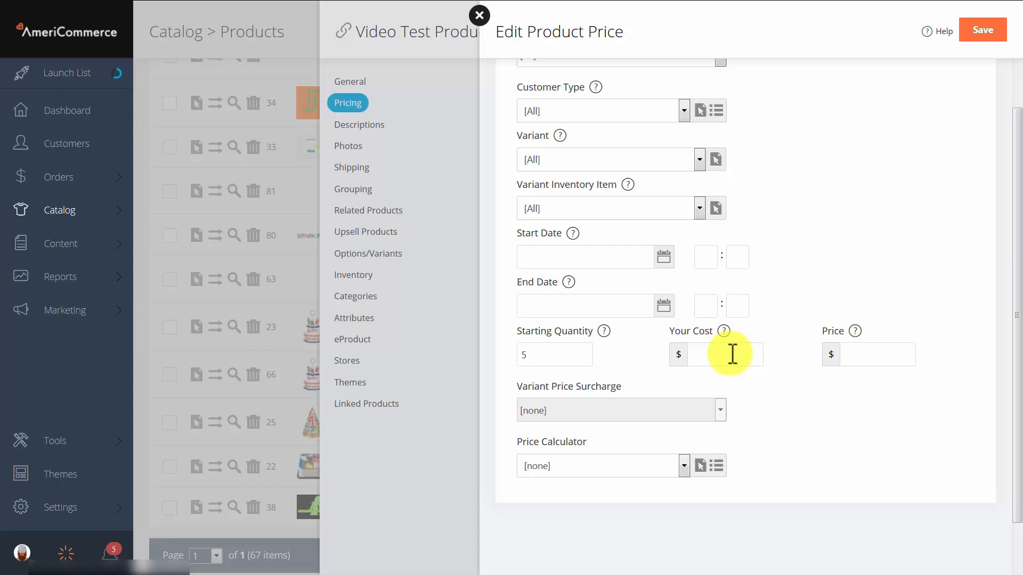
Set the price to $5 for the starting quantity of 5.
left_click(885, 359)
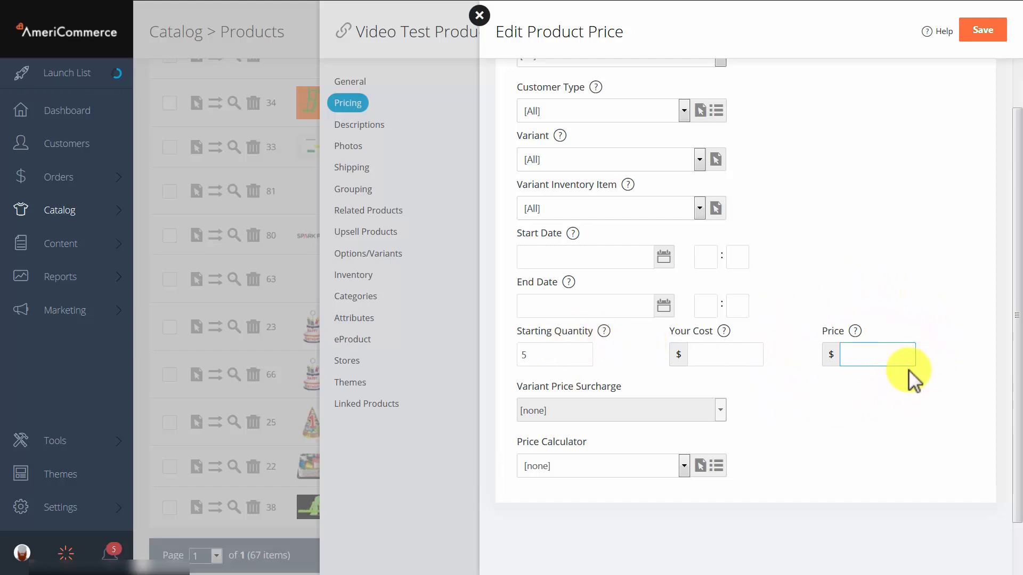
type("5")
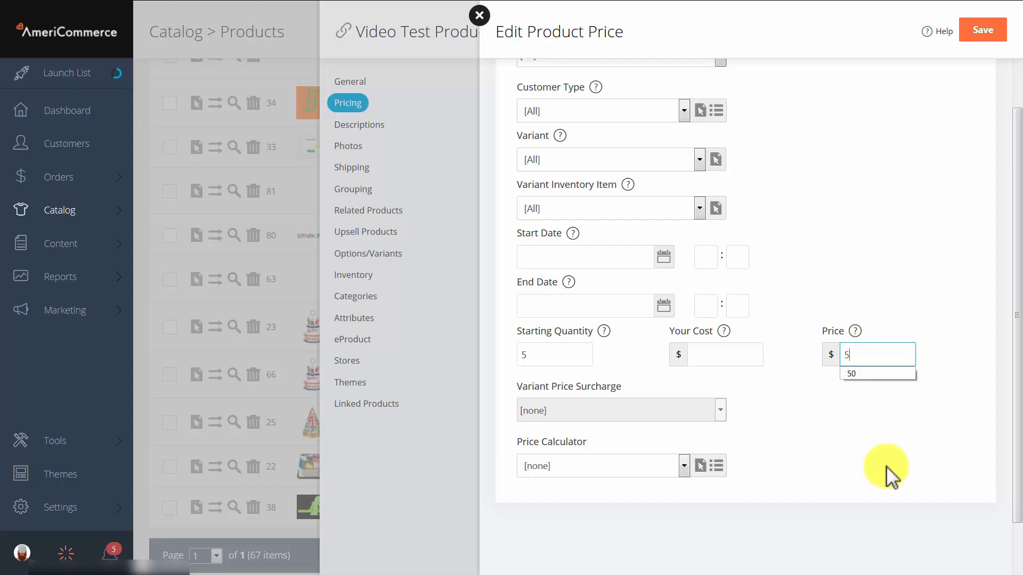
left_click(881, 478)
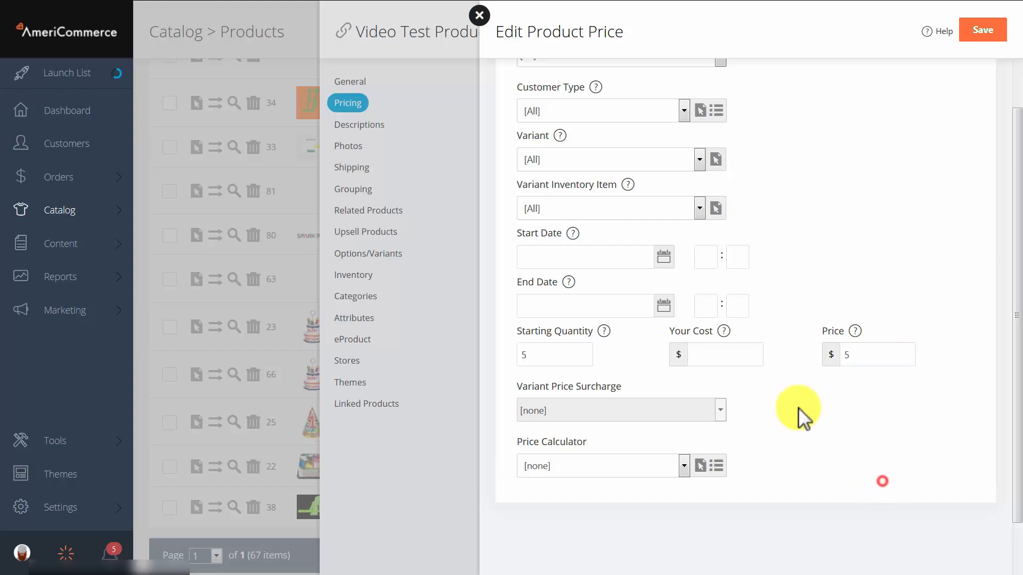
left_click(524, 351)
type("5")
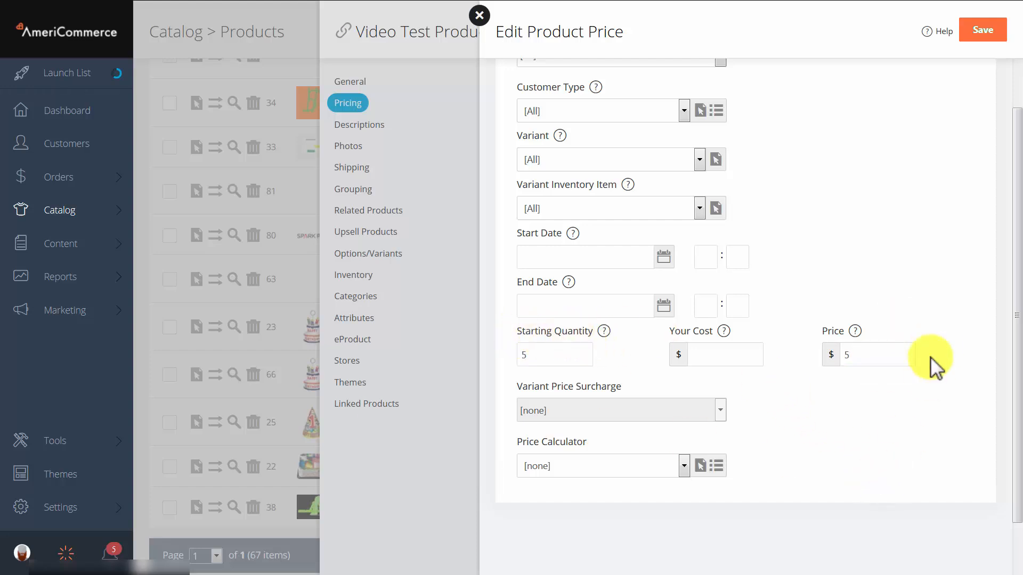
Save the product price entry and compare it in the Advanced Pricing Matrix with the product's base price.
scroll(869, 385, "down", 2)
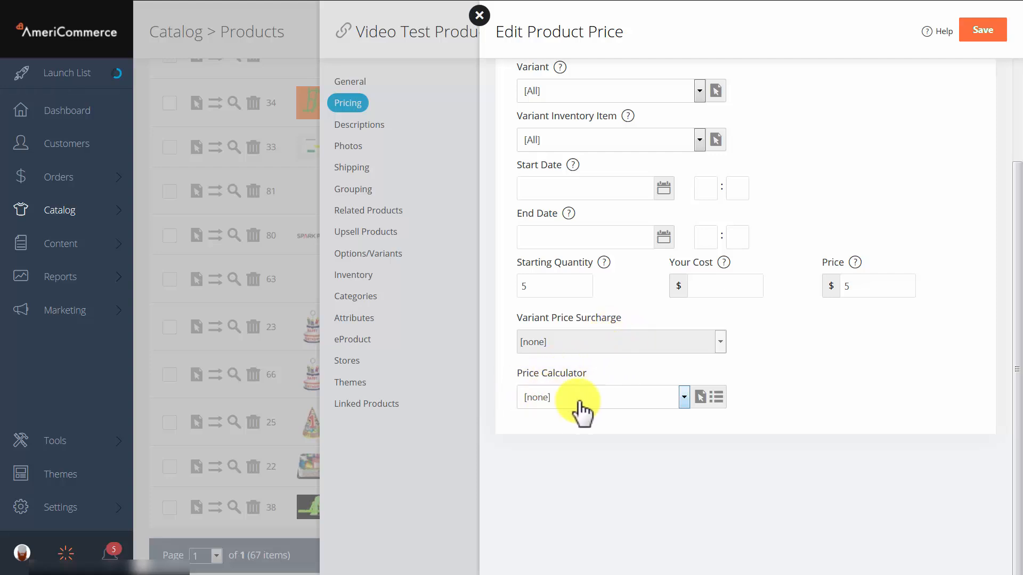
scroll(640, 439, "up", 3)
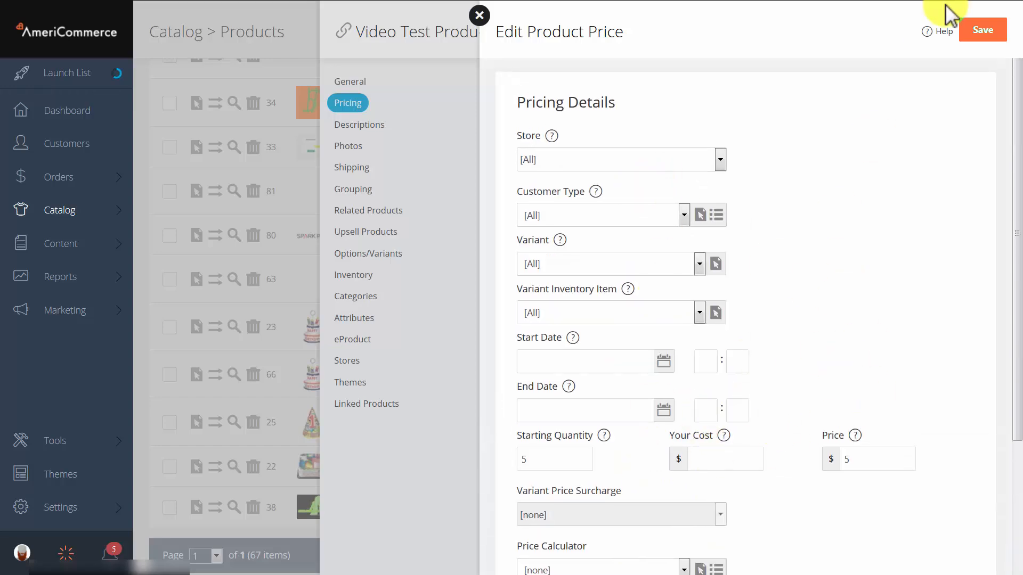
left_click(983, 78)
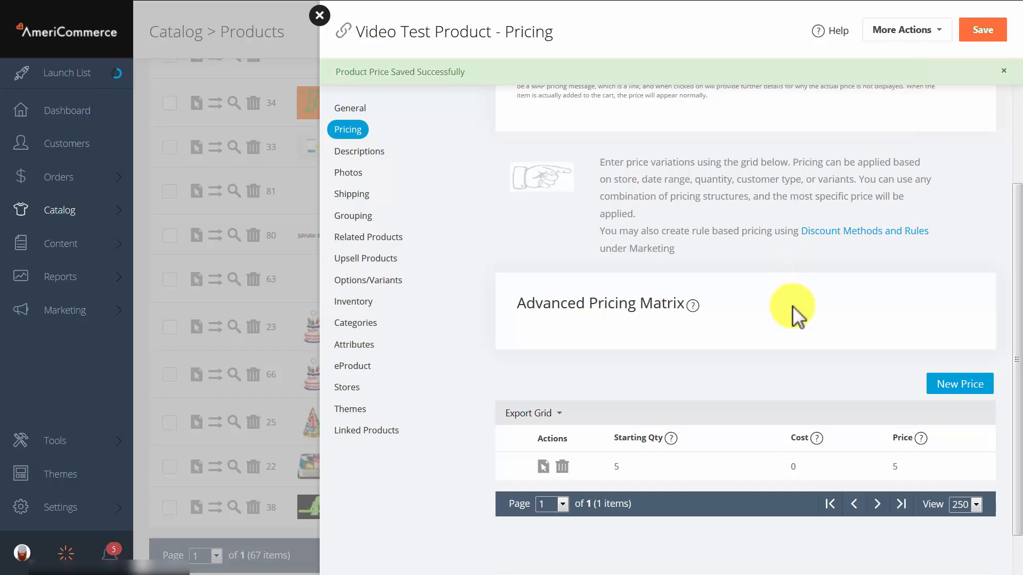
scroll(792, 306, "up", 4)
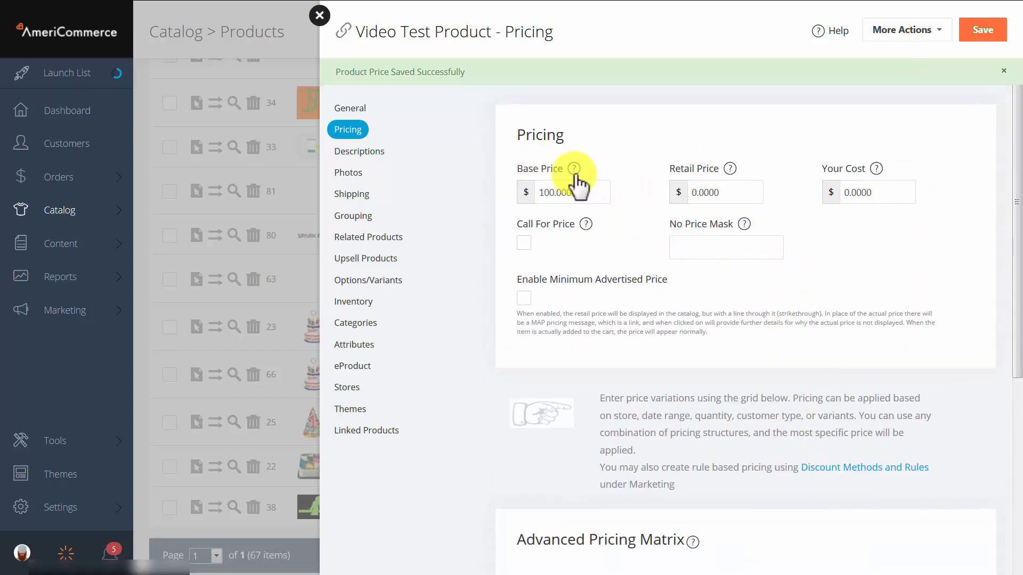
scroll(607, 227, "down", 5)
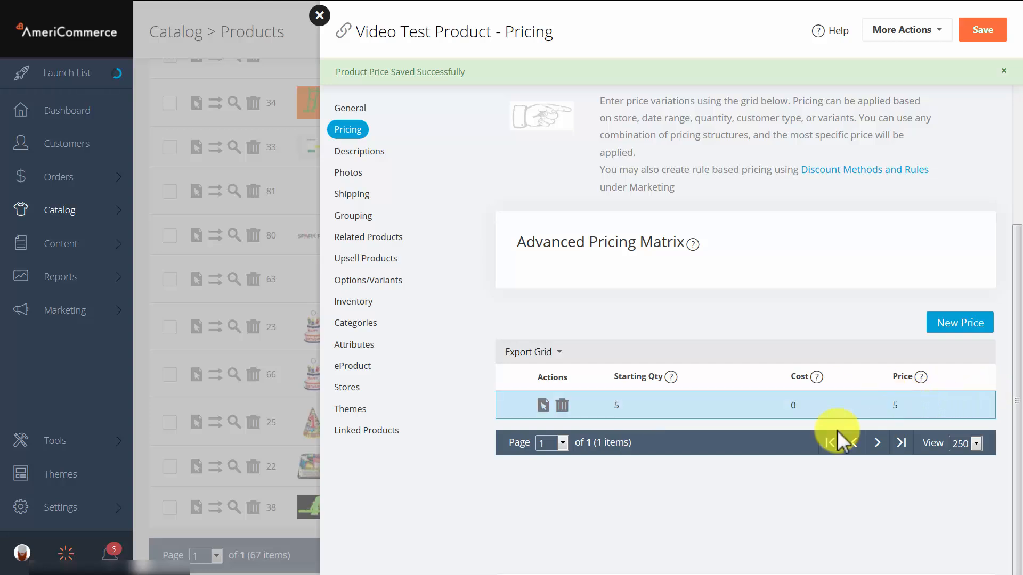
Open the Price Calculator List through the catalog's Power Features.
left_click(67, 213)
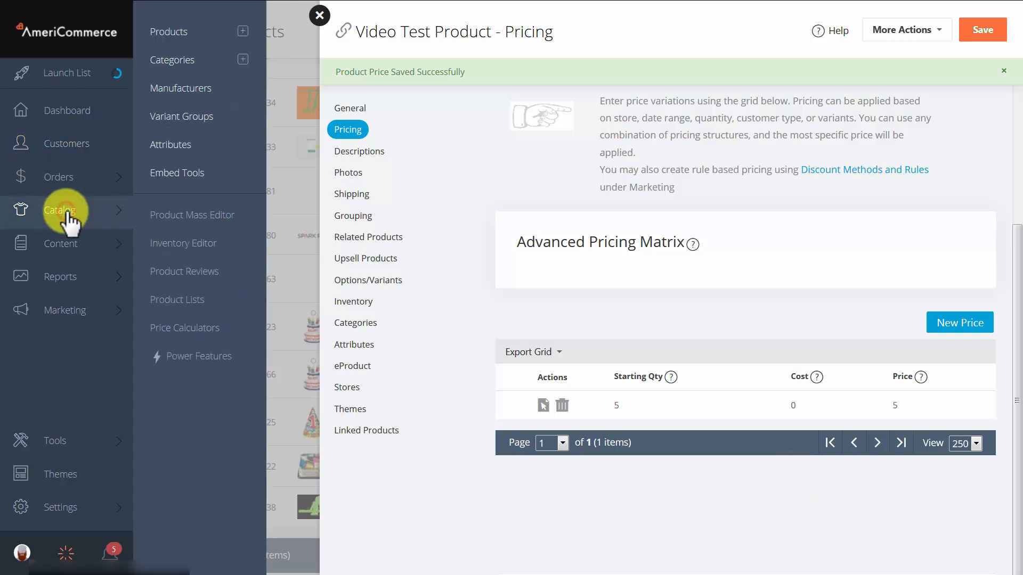
left_click(200, 360)
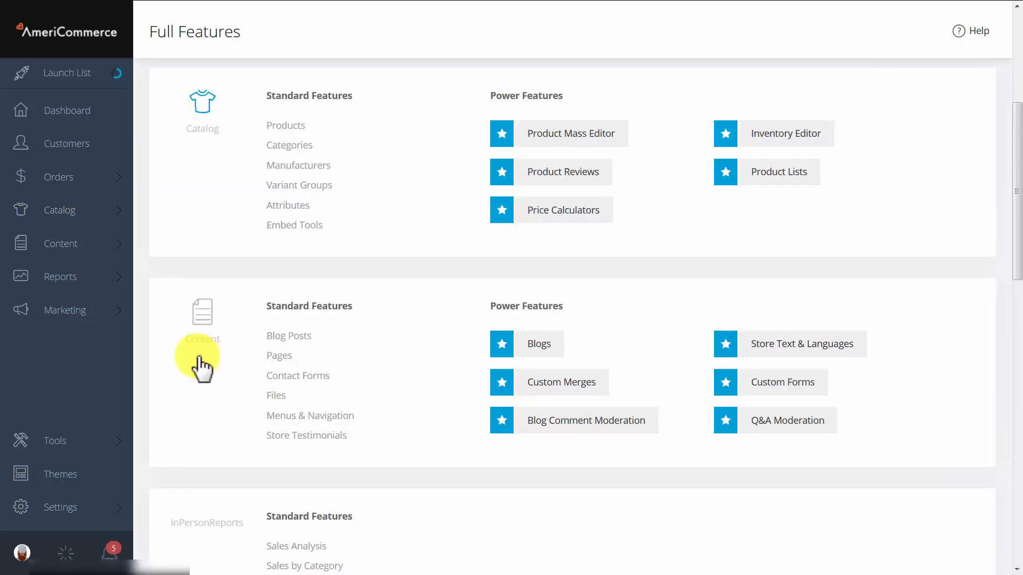
mouse_move(602, 226)
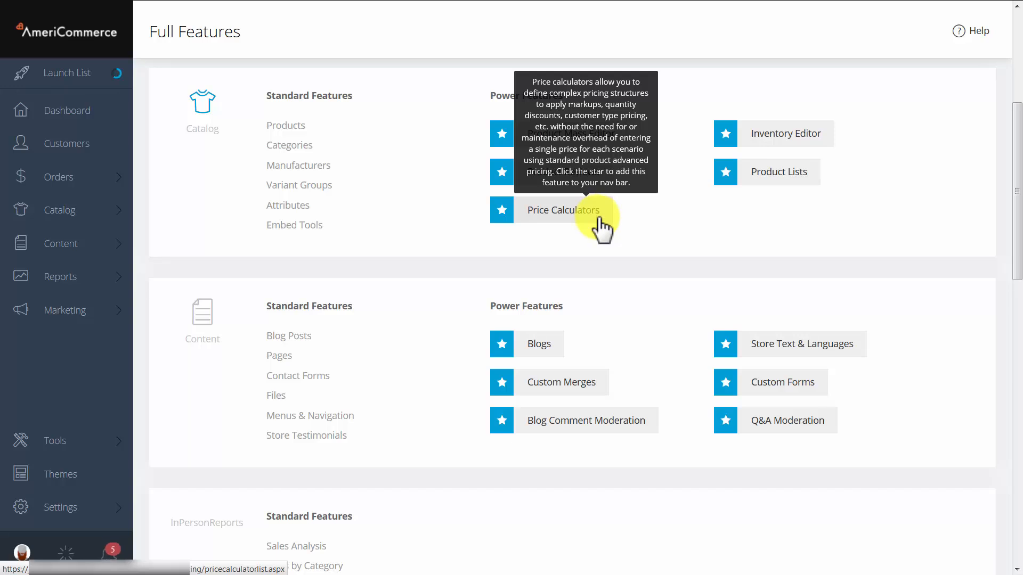
left_click(70, 220)
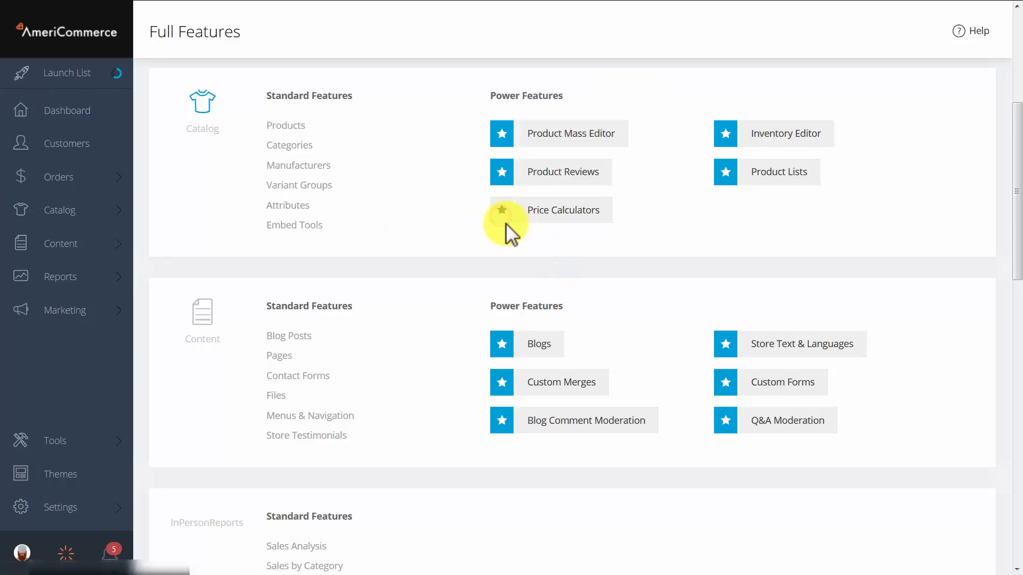
left_click(80, 213)
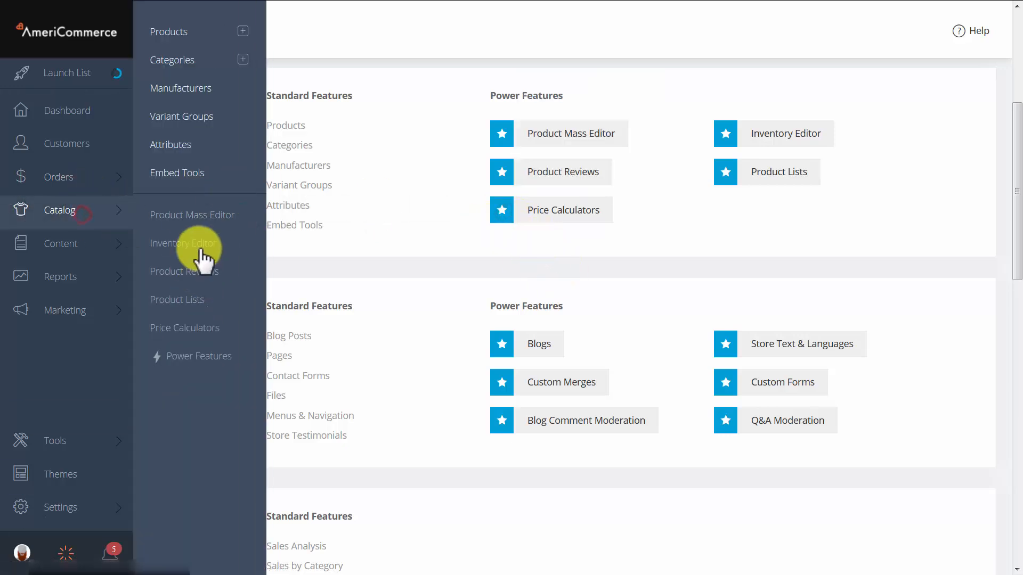
left_click(417, 212)
left_click(566, 218)
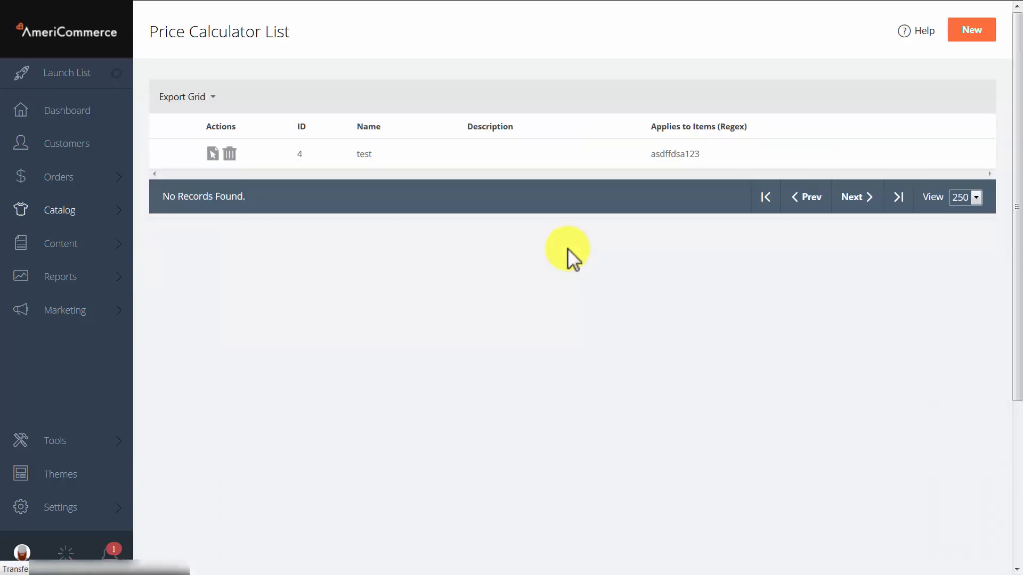
Start a new price calculator and name it "Video Test".
left_click(970, 32)
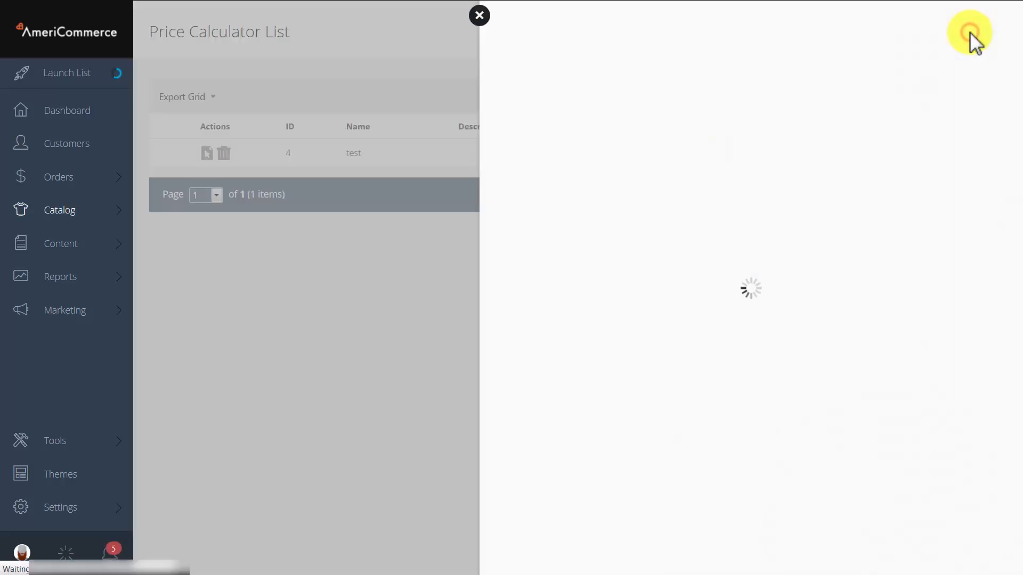
left_click(554, 160)
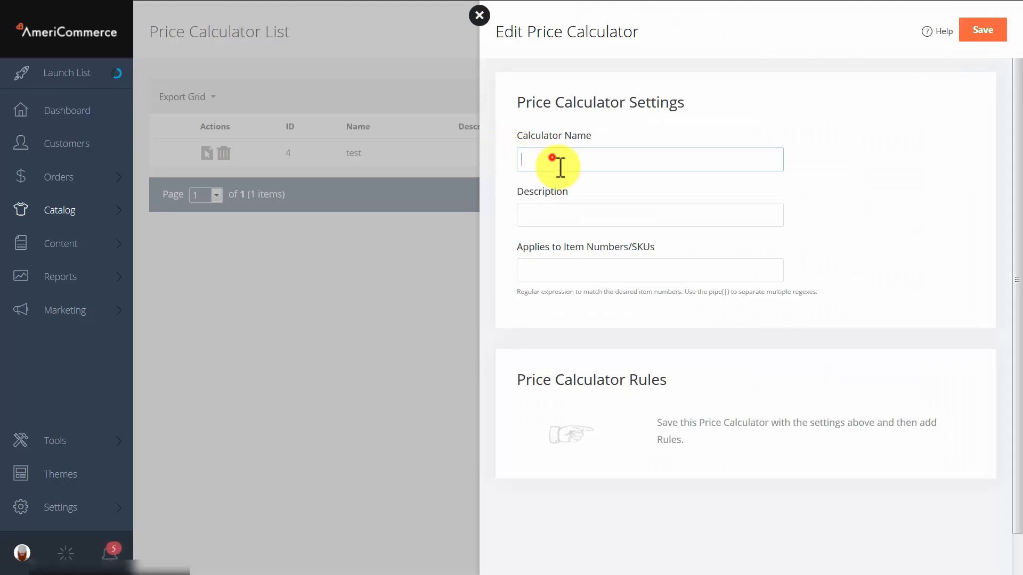
type("Video Test")
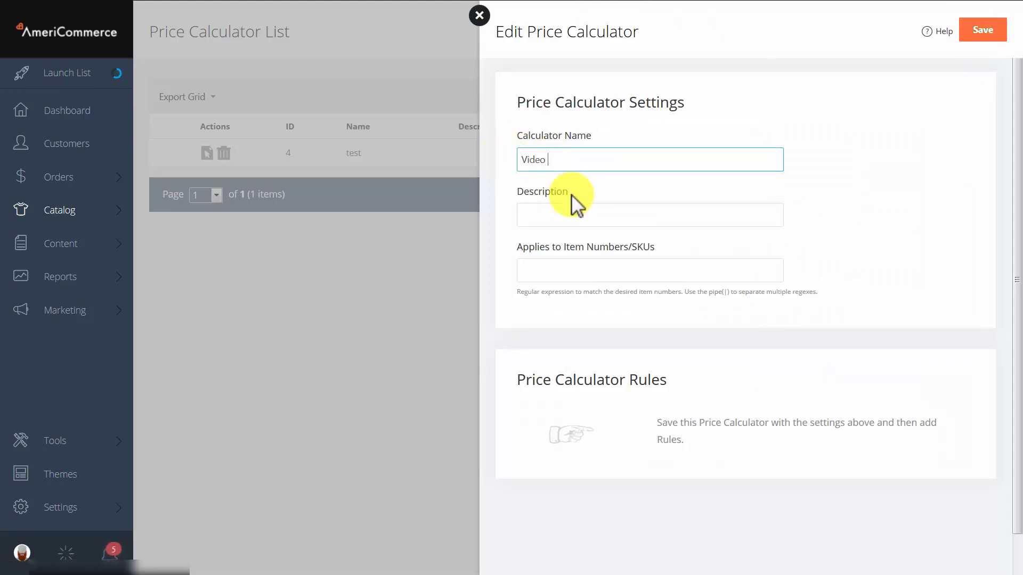
Enter the regular expression .* as the item number pattern the calculator applies to.
left_click(639, 188)
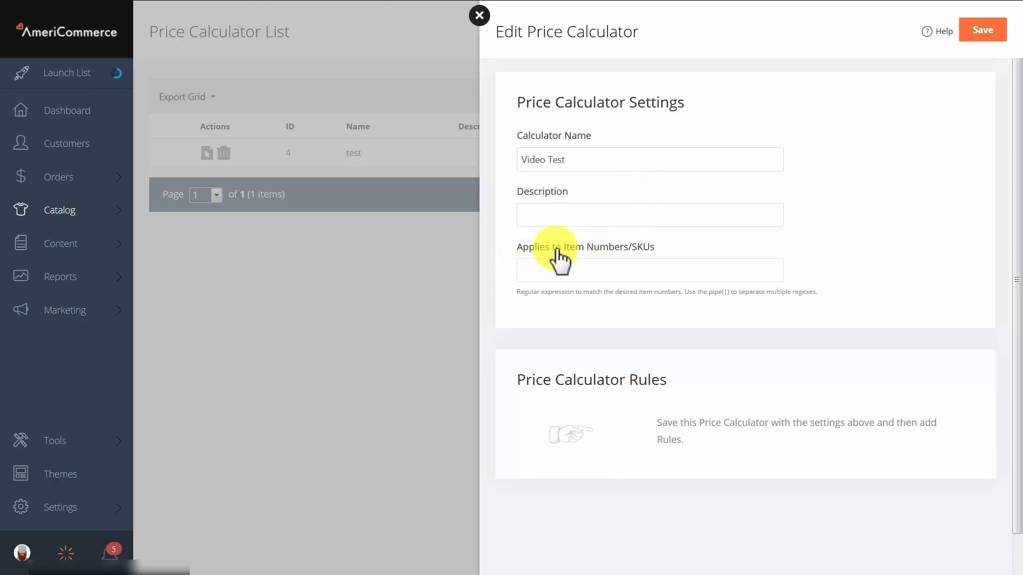
left_click(634, 278)
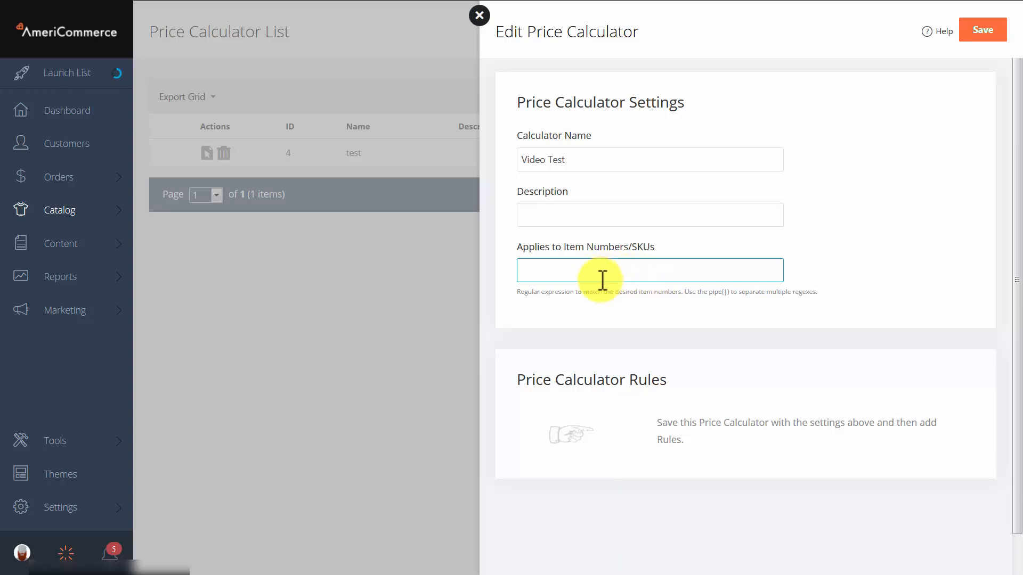
left_click(848, 230)
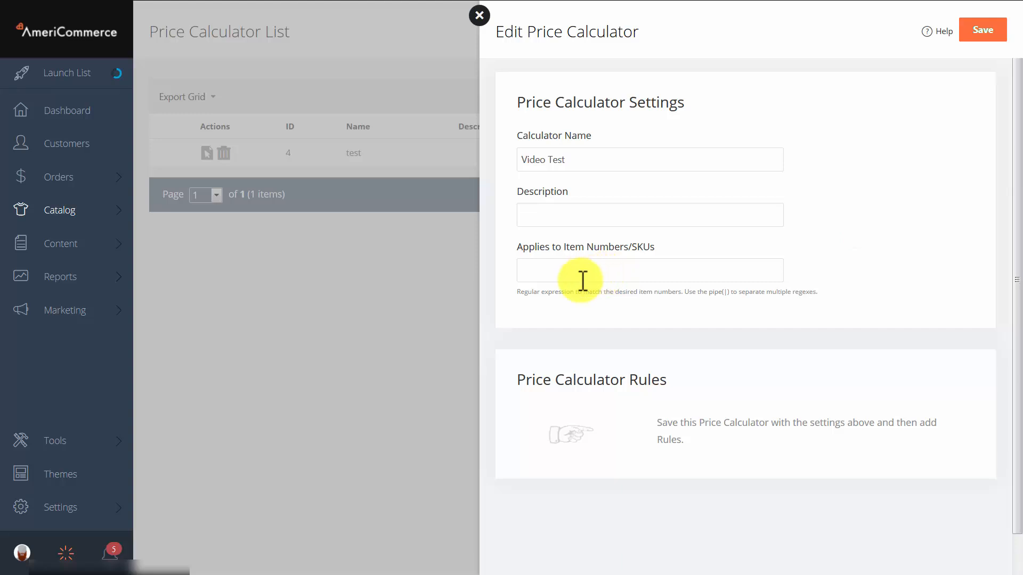
left_click(580, 274)
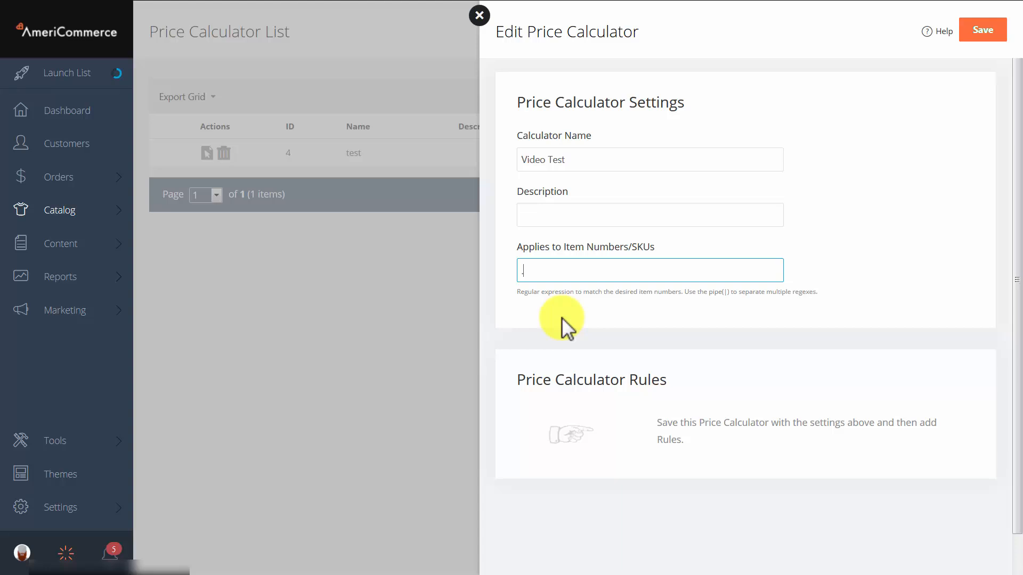
type(".*")
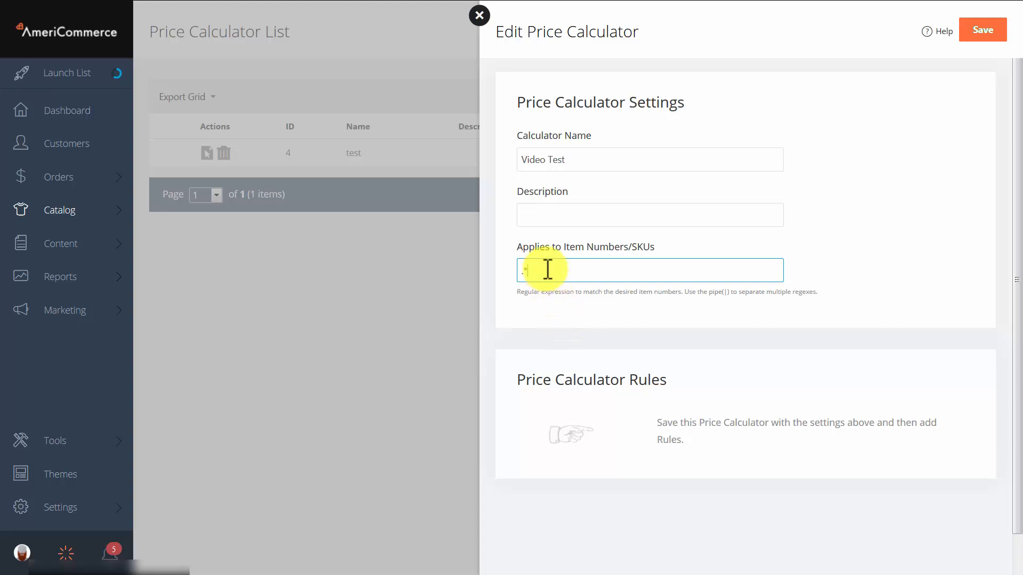
Set the calculator's item number pattern to \bvideo\b and save the price calculator.
left_click_drag(540, 276, 518, 276)
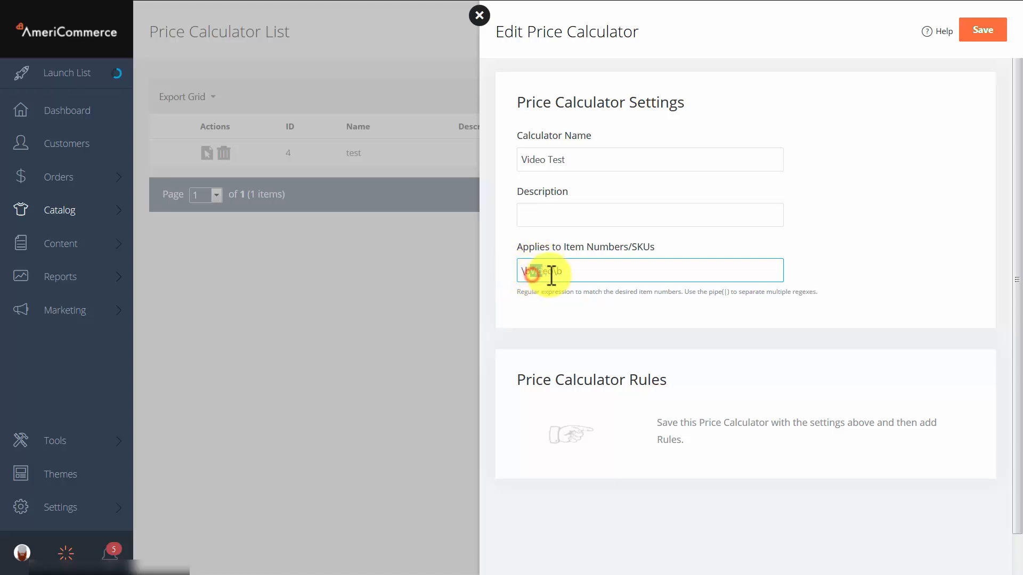
left_click(639, 269)
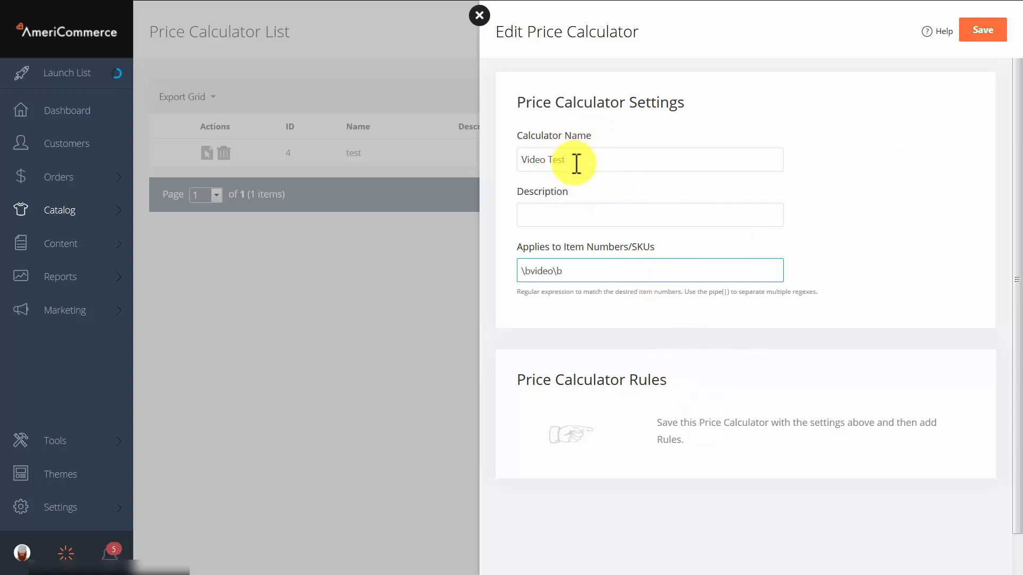
left_click(982, 30)
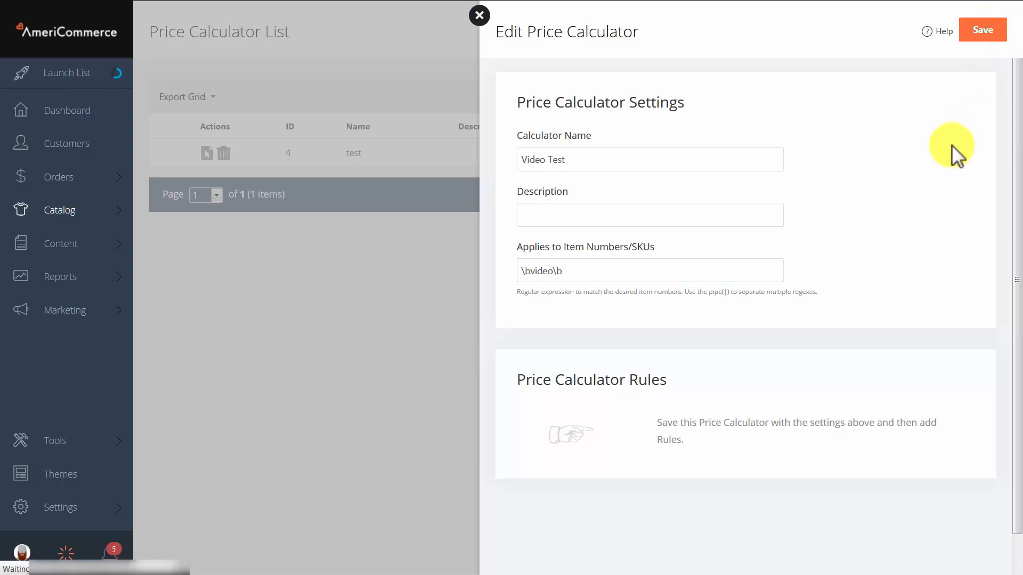
Start a new price calculator rule, leaving customer type and store unselected, and set its starting quantity to 1.
scroll(600, 418, "down", 3)
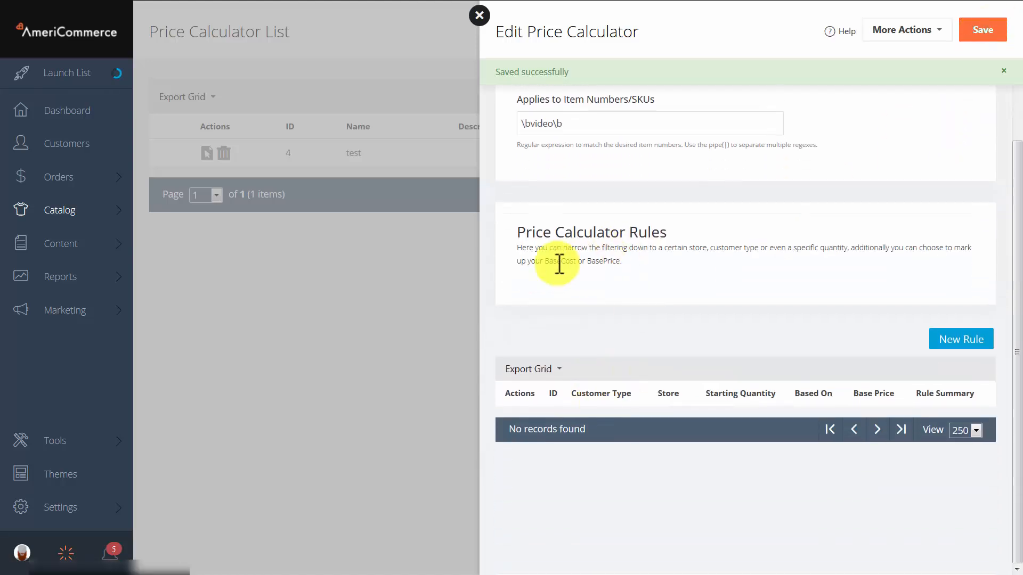
left_click(953, 346)
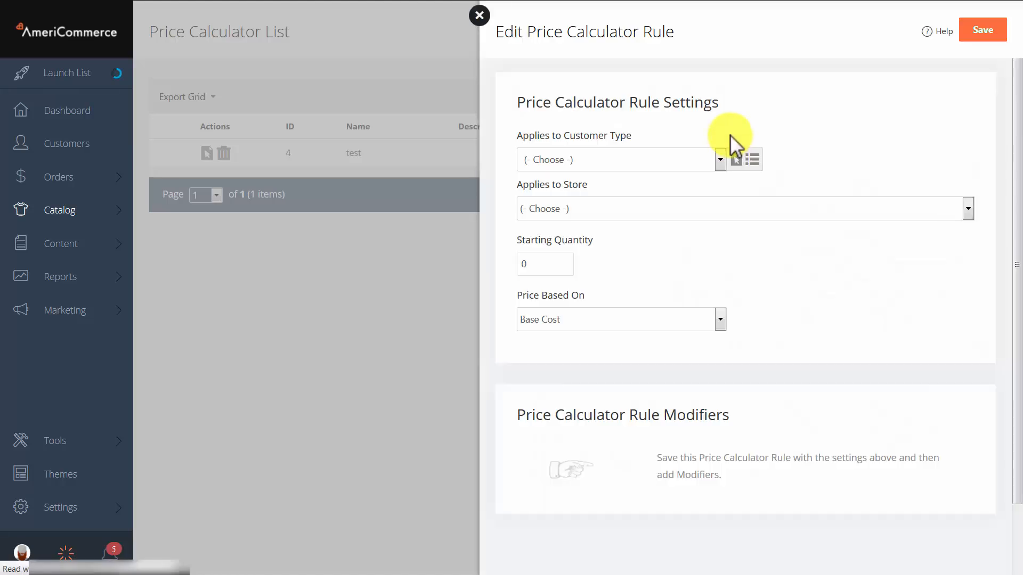
left_click(583, 164)
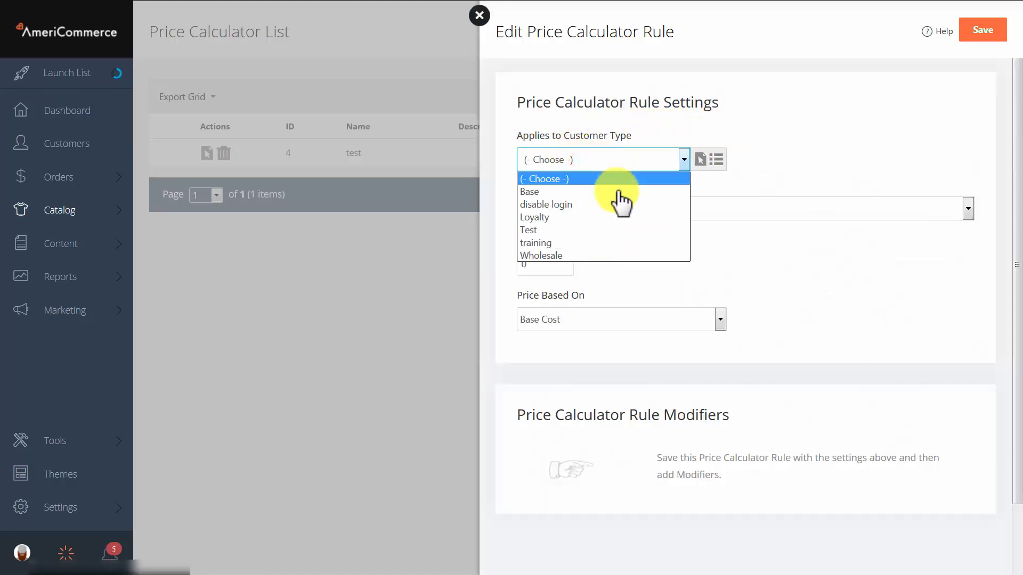
left_click(799, 140)
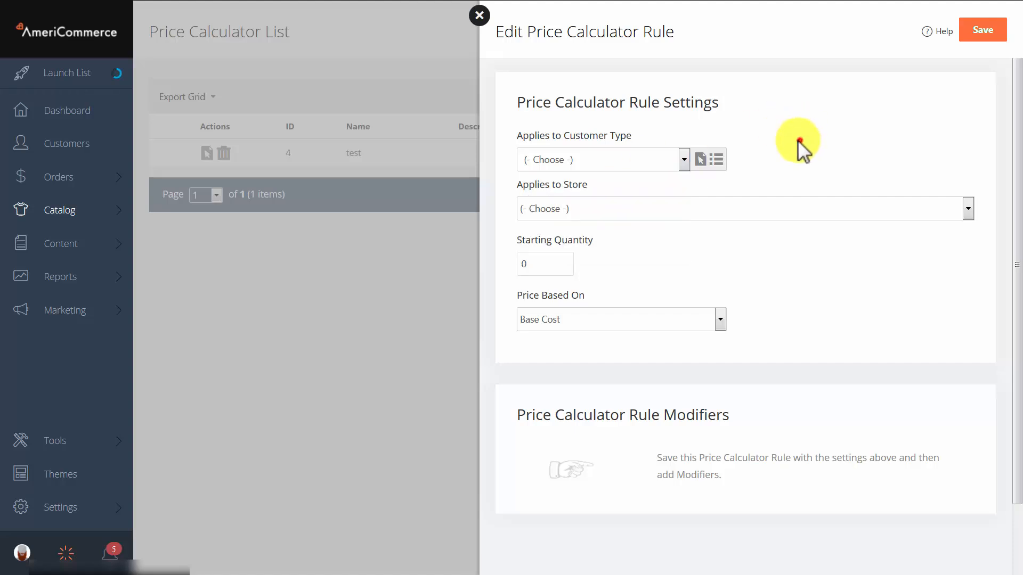
left_click(604, 209)
left_click(847, 125)
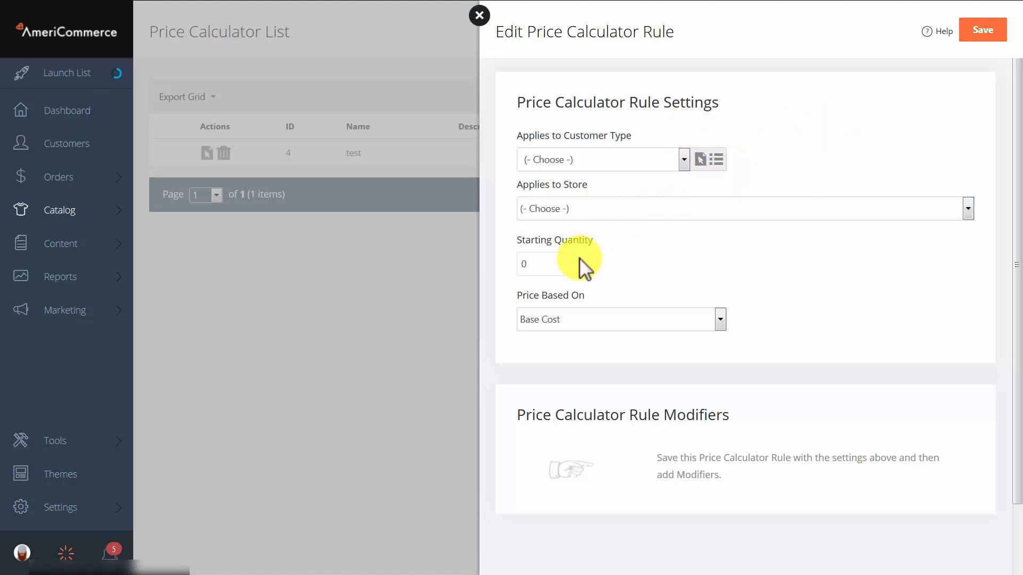
left_click(556, 267)
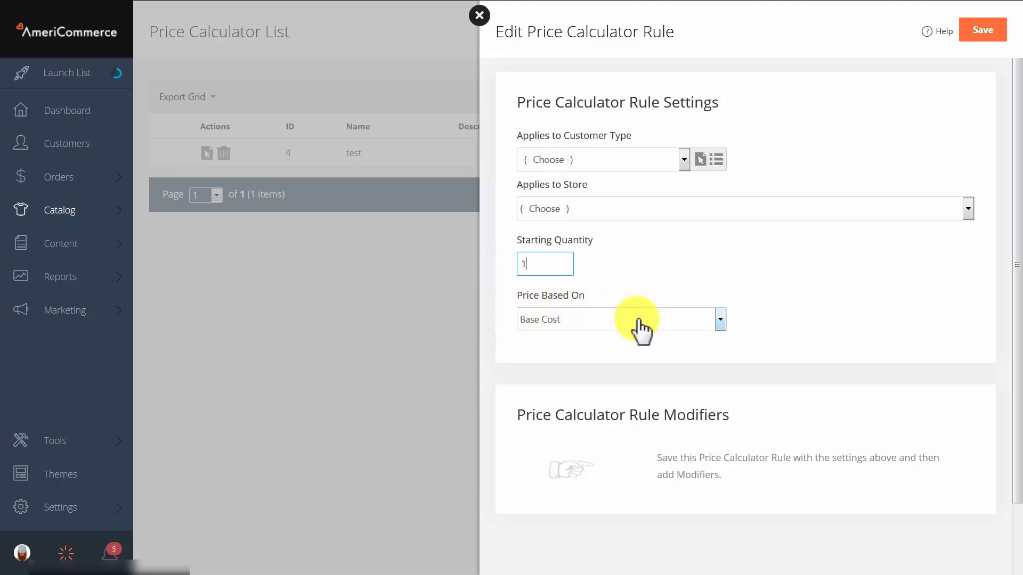
Try basing the rule's price on Specified Base Price.
left_click(727, 320)
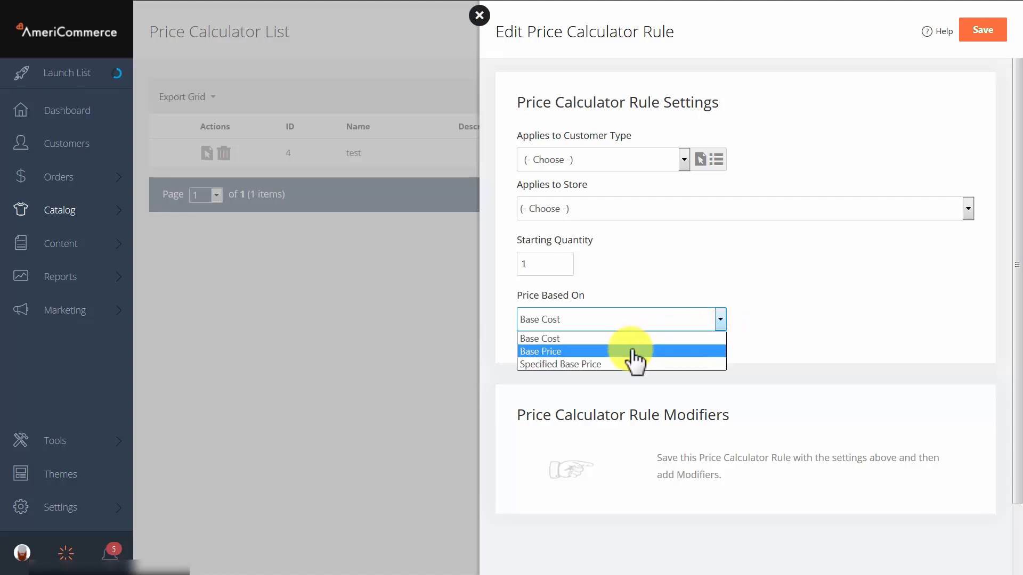
left_click(572, 365)
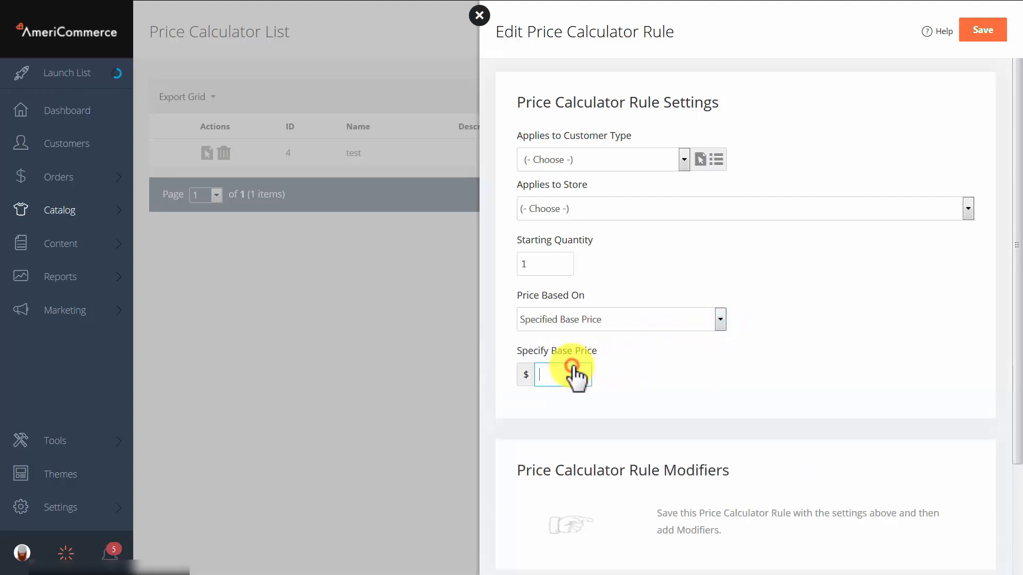
left_click(560, 379)
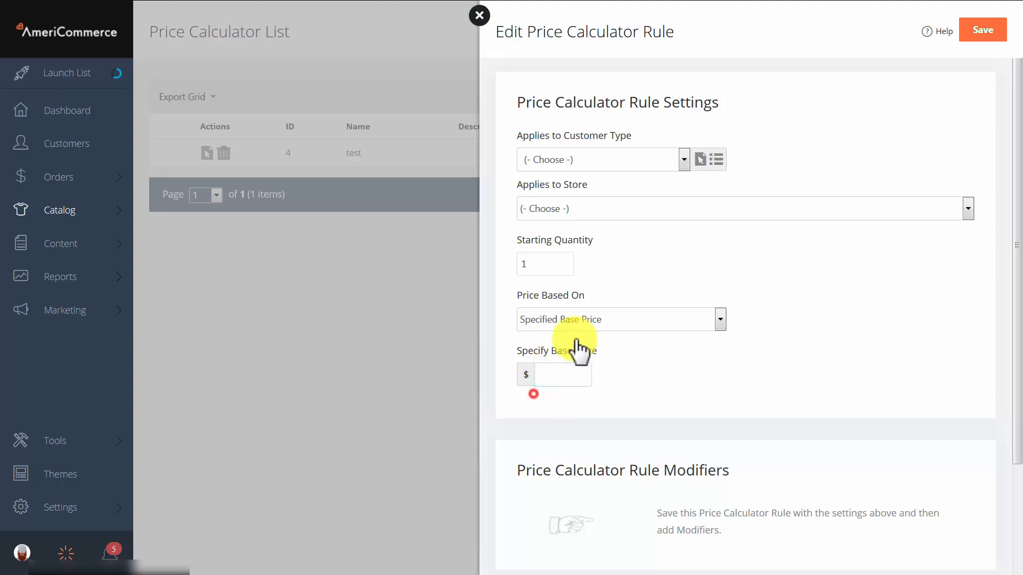
Base the rule's price on Base Price and save the rule.
left_click(591, 321)
left_click(559, 351)
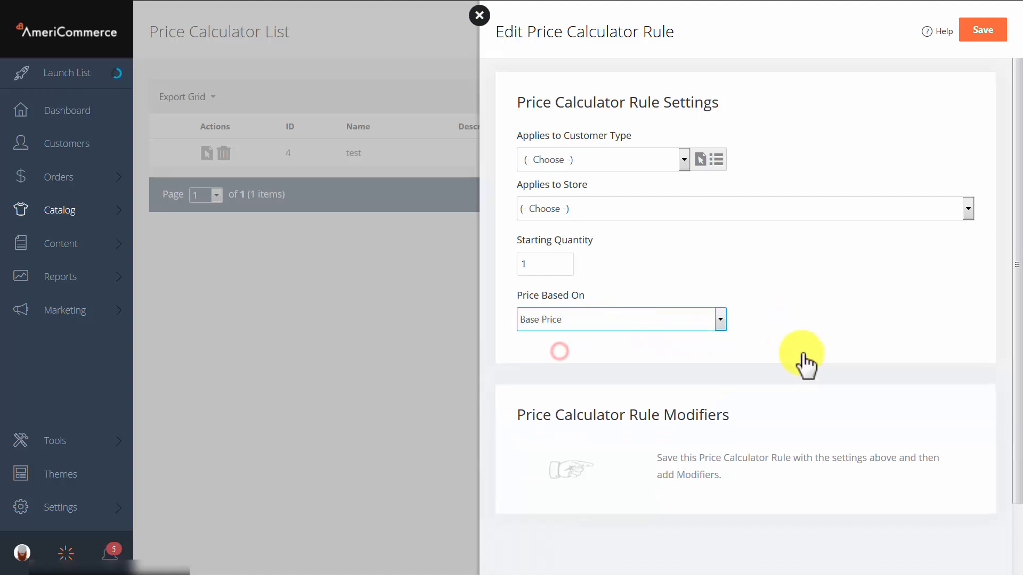
left_click(980, 29)
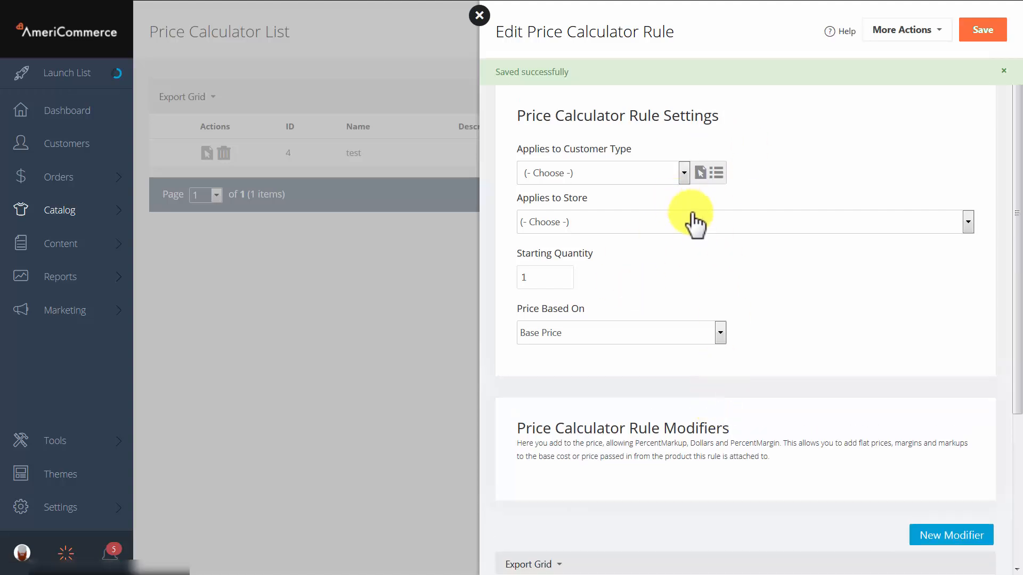
Start a new modifier for the rule that modifies the price by adding 50.
scroll(695, 229, "down", 2)
scroll(690, 244, "down", 1)
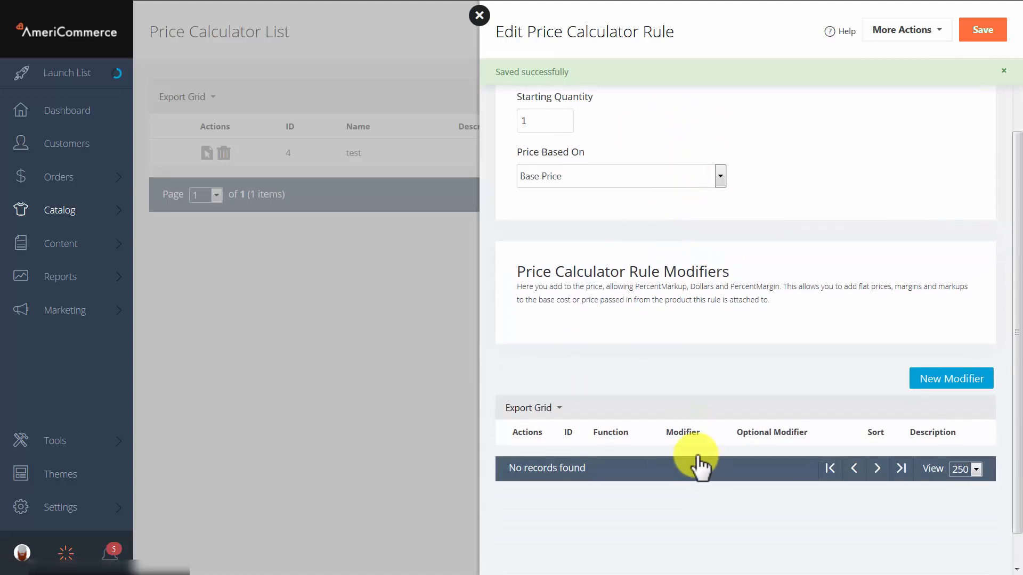
left_click(952, 379)
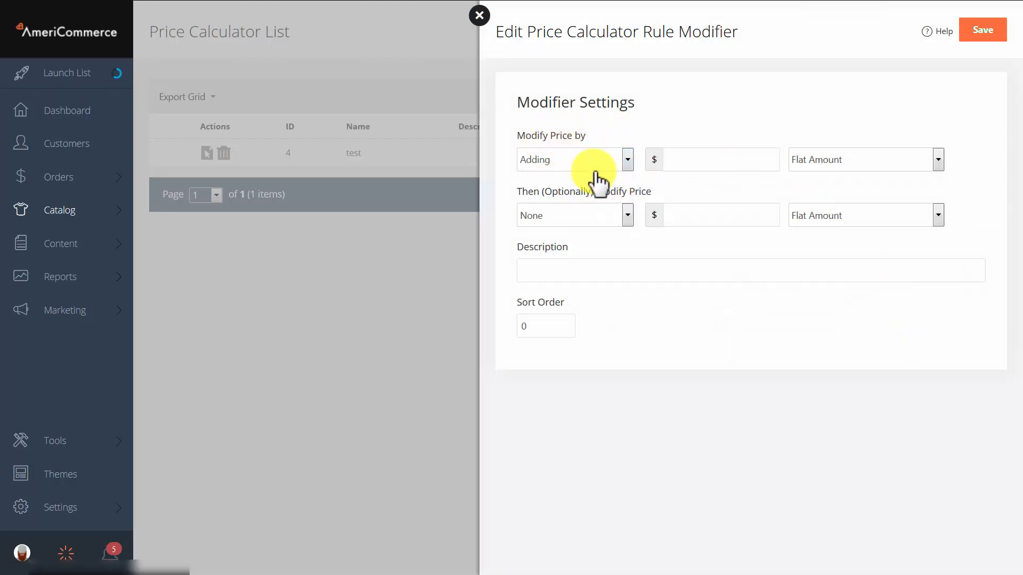
left_click(592, 171)
left_click(595, 179)
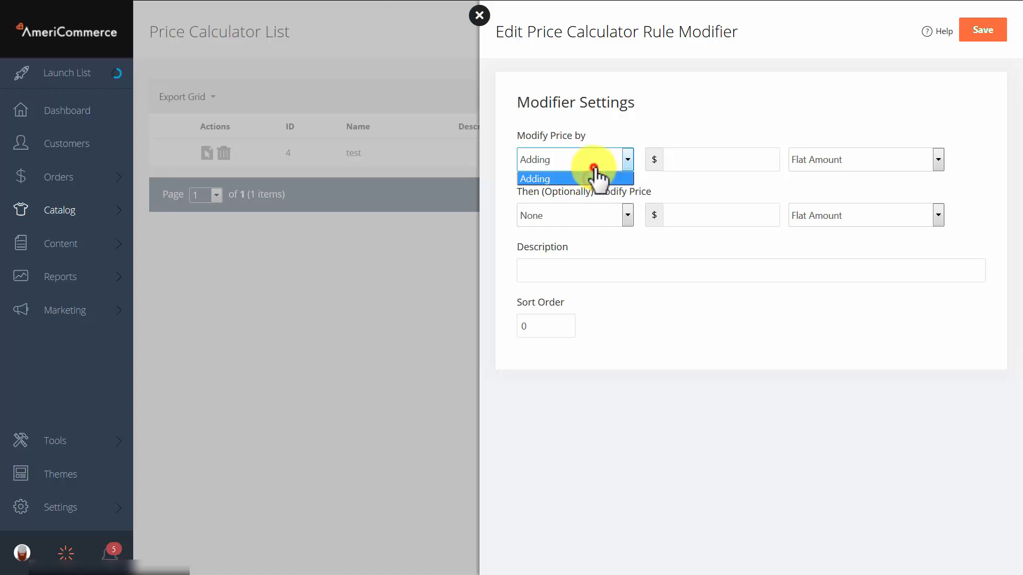
left_click(702, 163)
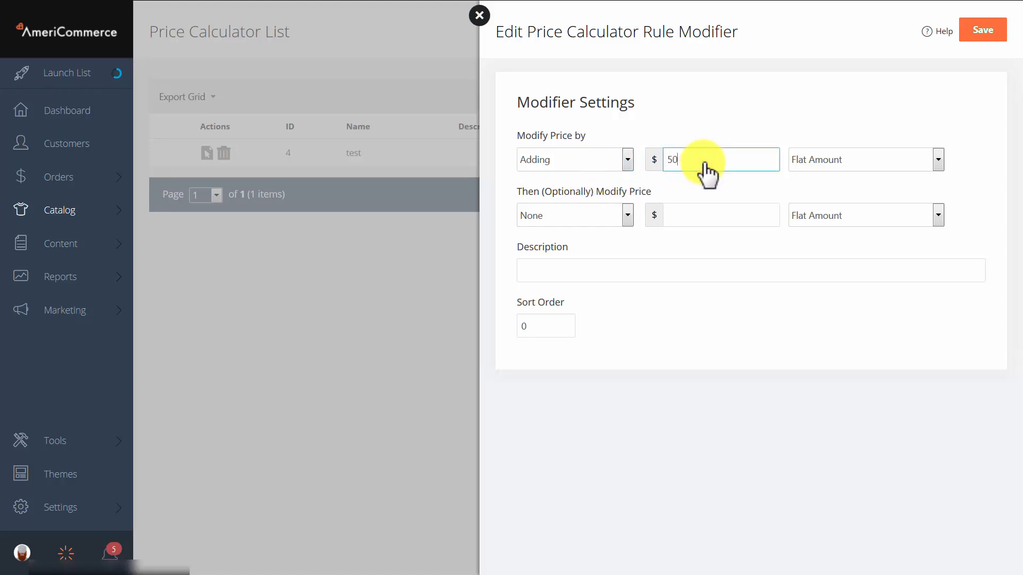
left_click(712, 113)
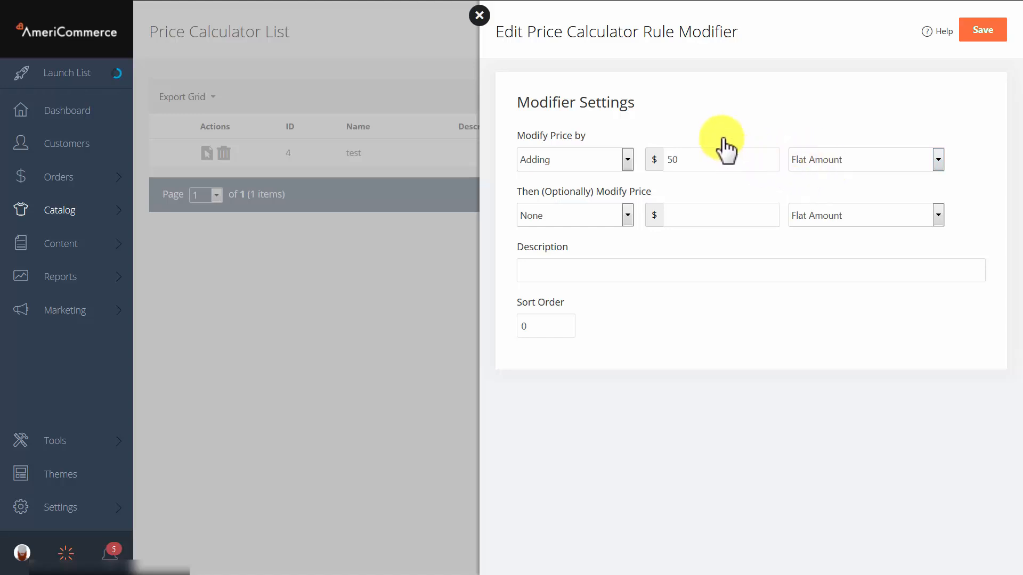
Switch the modifier to Percent Markup and set its value to -50 percent.
left_click(819, 160)
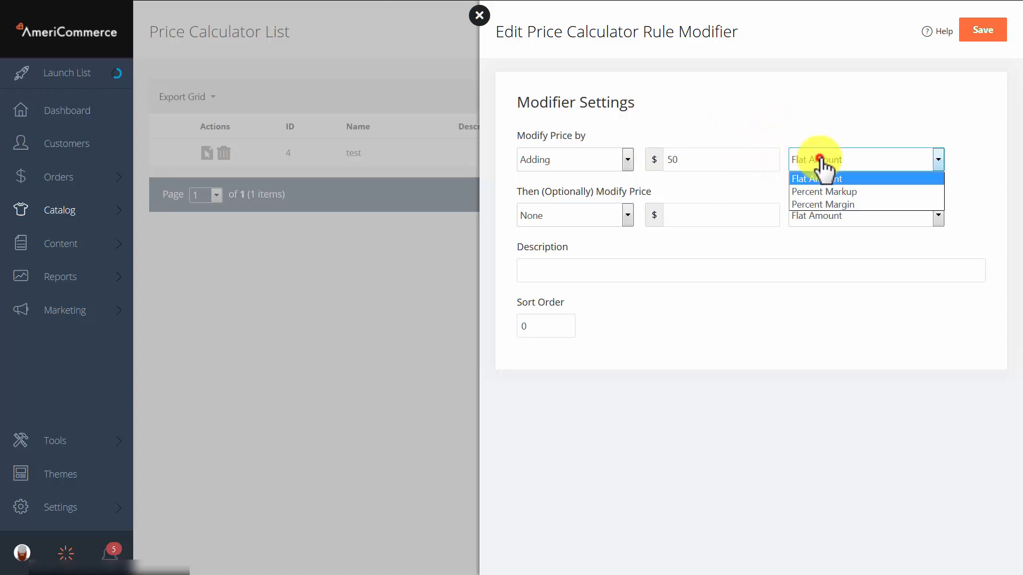
left_click(851, 192)
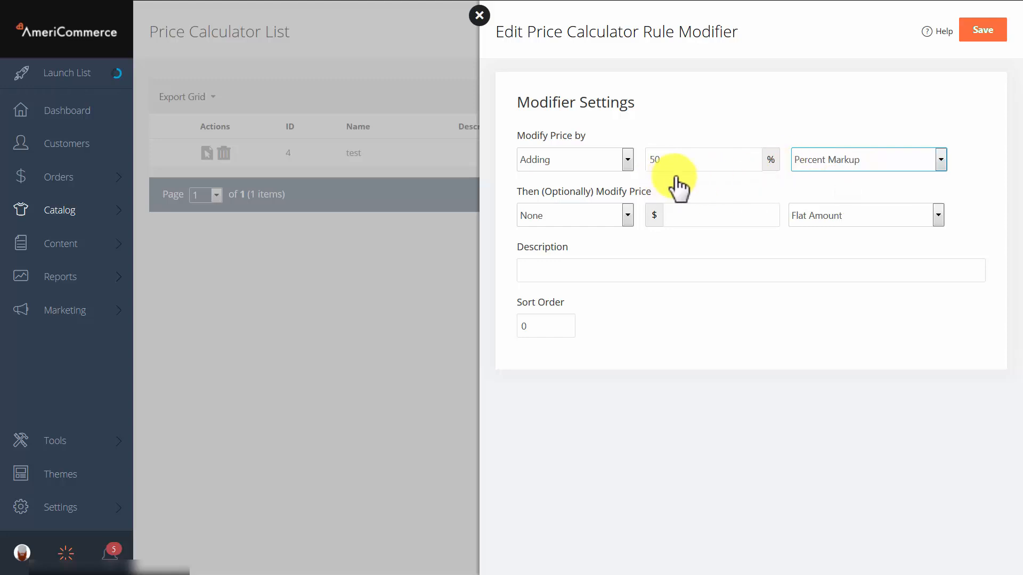
left_click(709, 158)
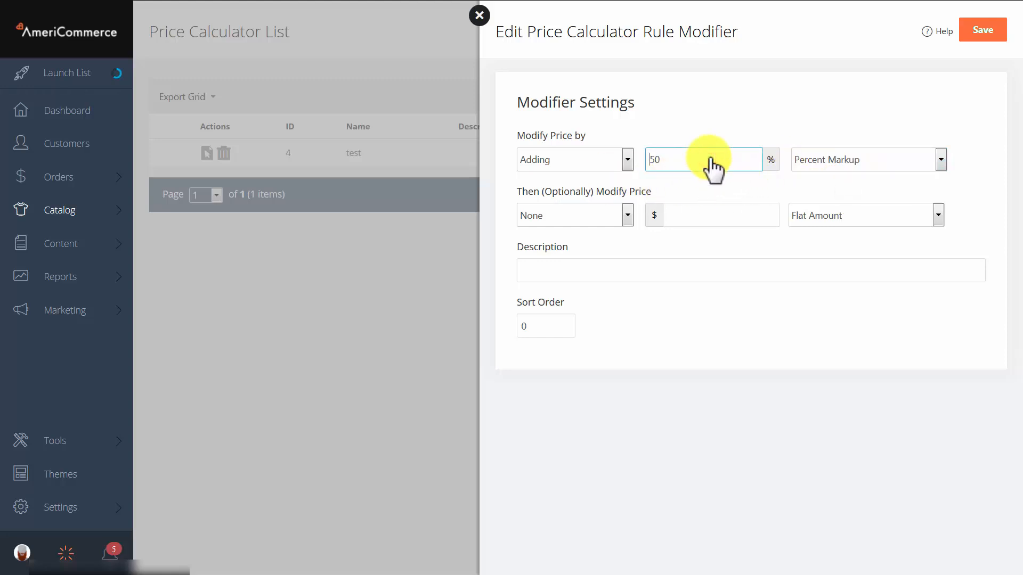
left_click(715, 130)
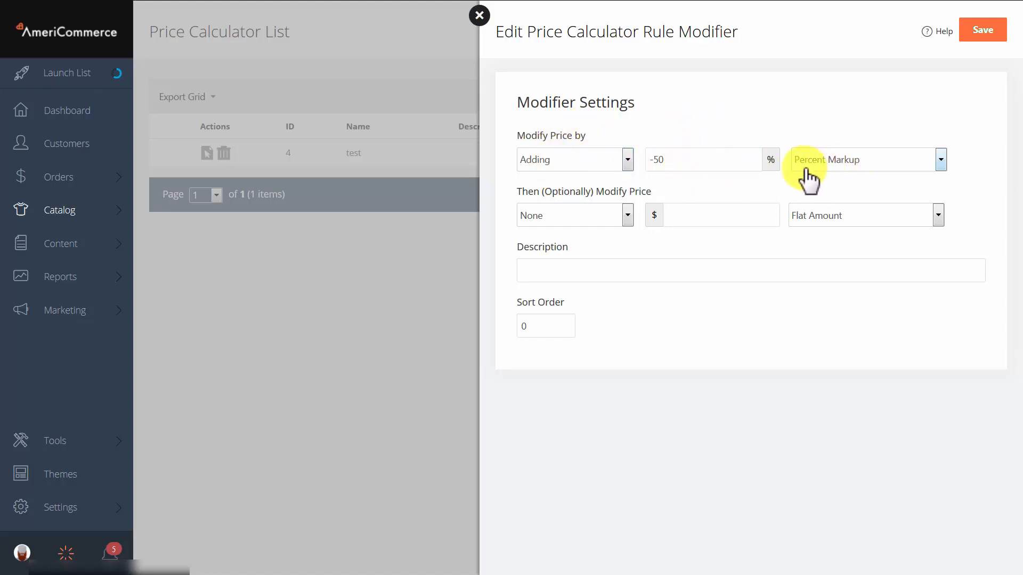
Try the Up to a Maximum of option for the optional price modification, then return it to None.
left_click(578, 214)
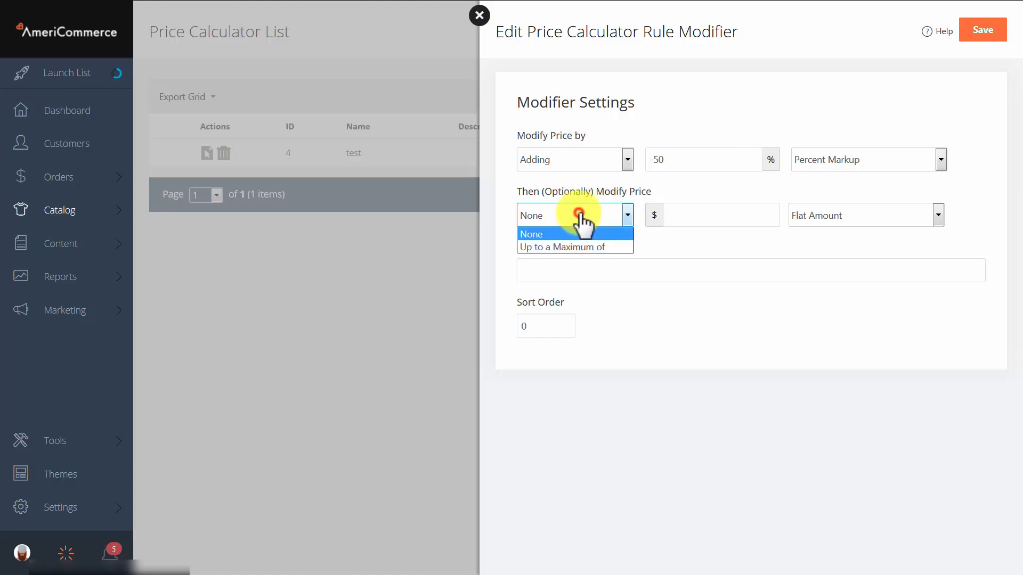
left_click(588, 246)
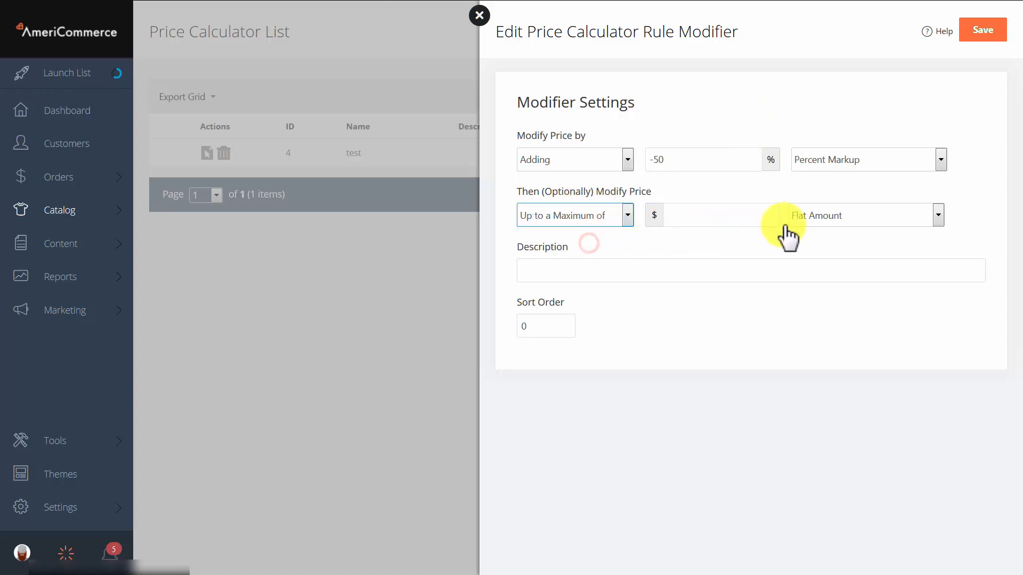
left_click(560, 214)
left_click(586, 231)
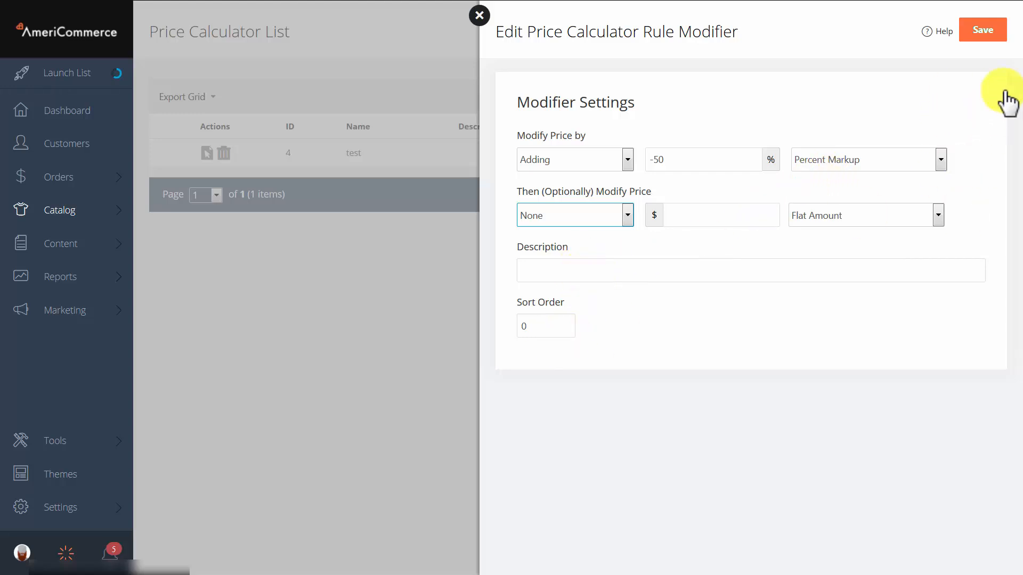
Save the rule modifier and the price calculator rule, and review the rule's saved settings.
left_click(986, 33)
left_click(983, 31)
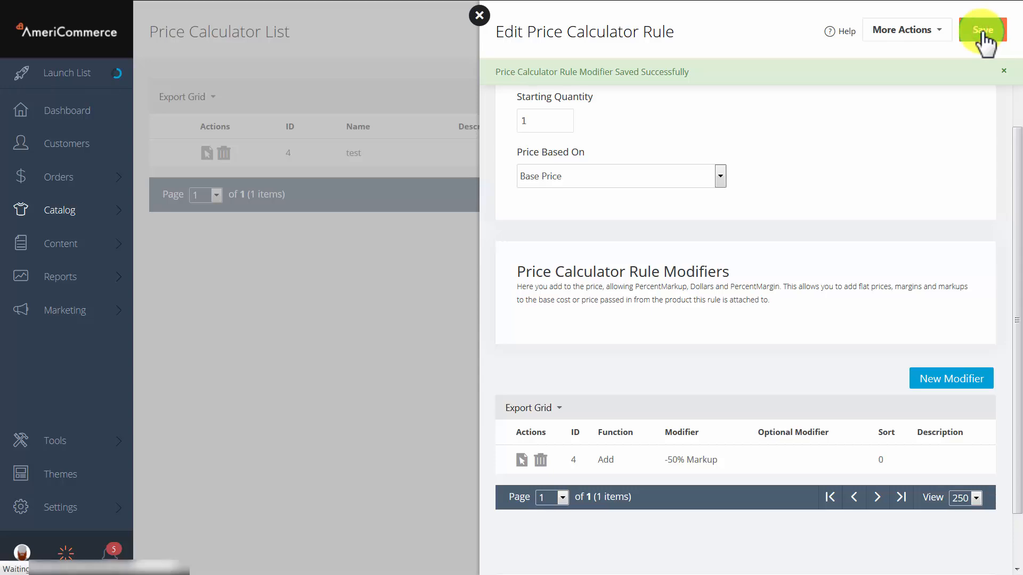
scroll(788, 230, "down", 4)
scroll(765, 224, "up", 4)
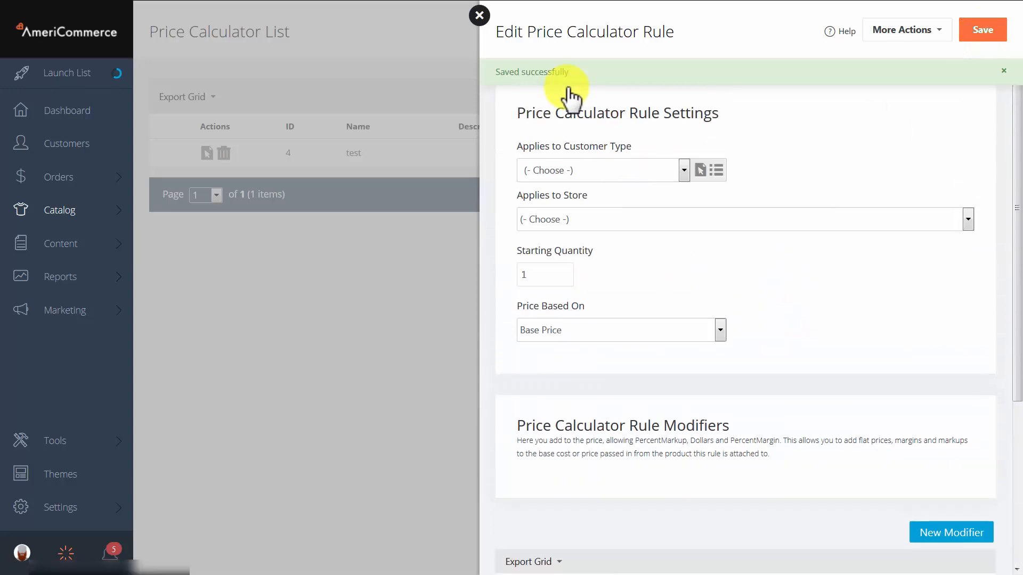
Open the catalog's product list.
left_click(56, 212)
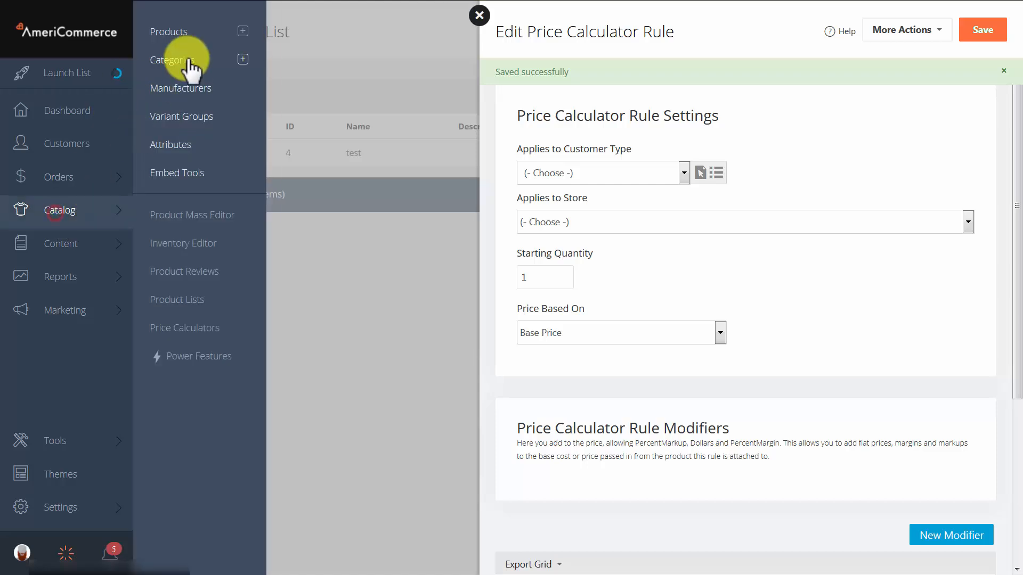
left_click(184, 37)
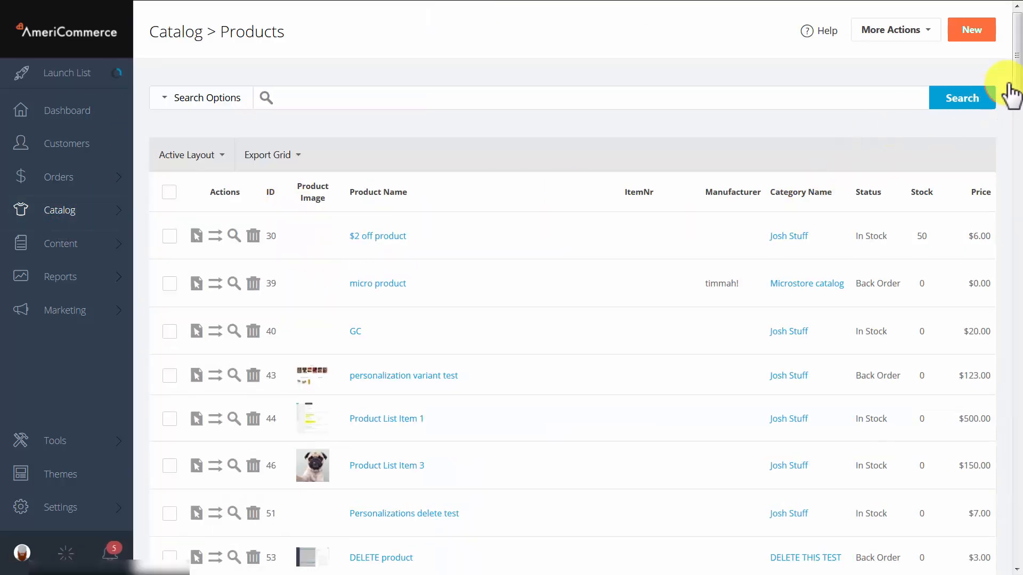
Open the Video Test Product for editing and bring up the Advanced Pricing Matrix in its pricing settings.
left_click_drag(1017, 91, 970, 529)
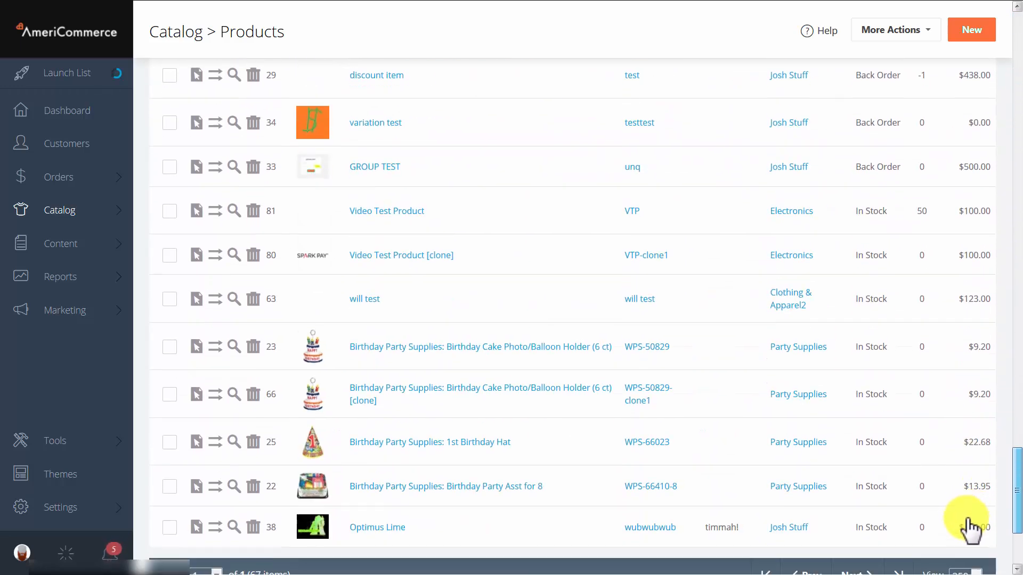
left_click(197, 185)
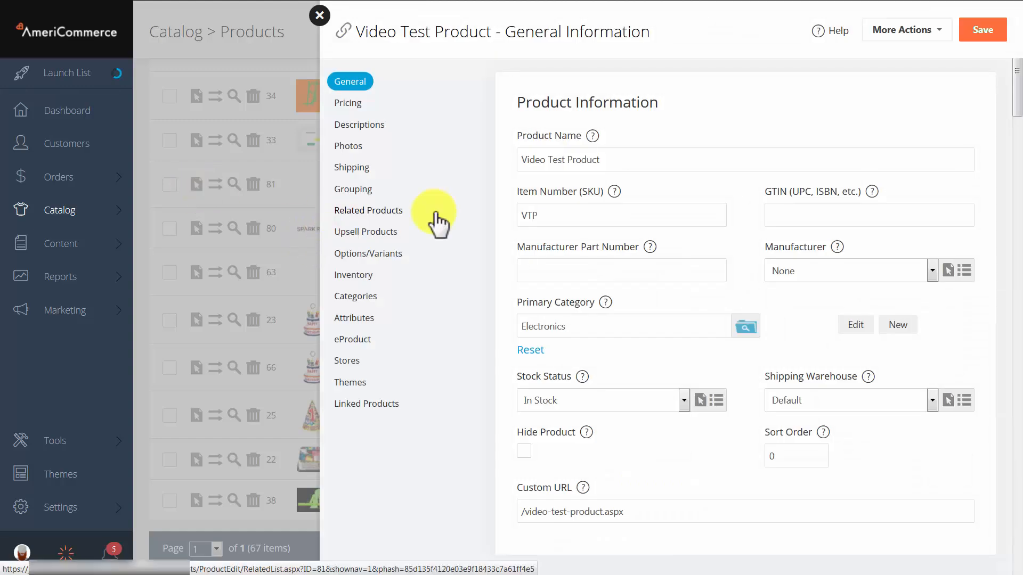
left_click(345, 105)
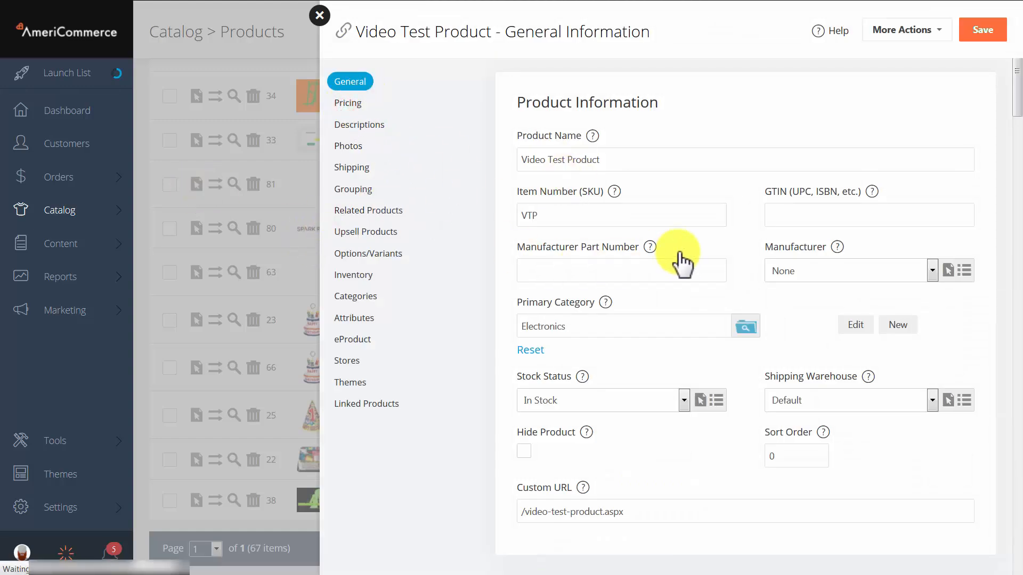
scroll(682, 258, "down", 3)
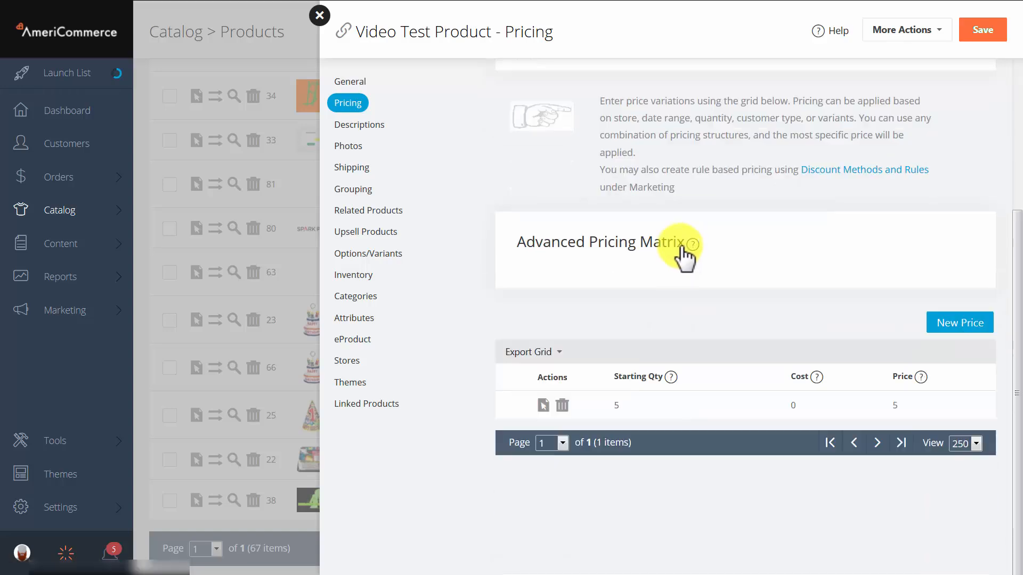
Edit the product's existing advanced price and assign the Video Test price calculator to it.
left_click(543, 407)
scroll(725, 313, "down", 4)
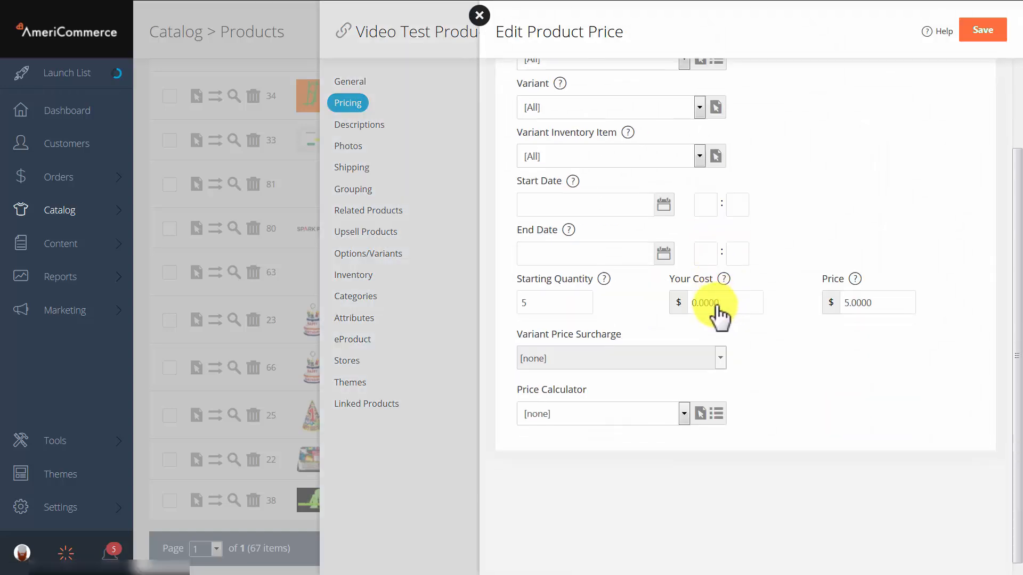
scroll(815, 315, "up", 3)
scroll(817, 320, "down", 3)
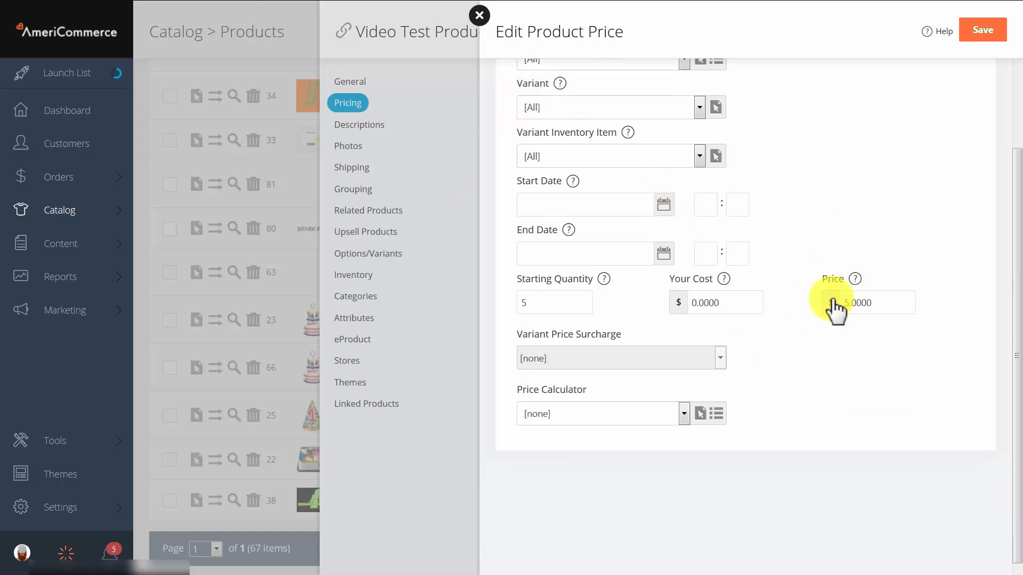
left_click(884, 297)
left_click(858, 224)
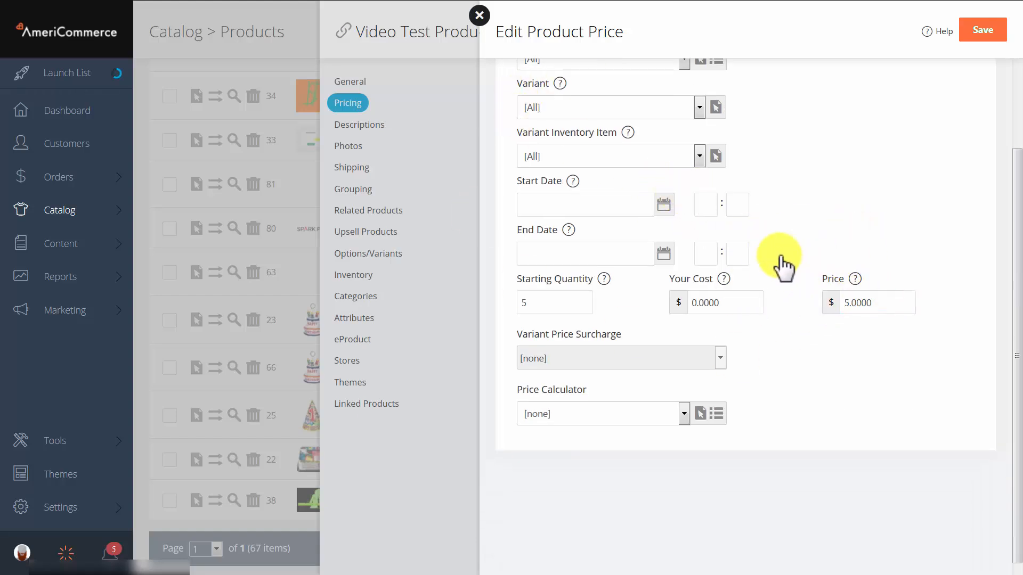
left_click(568, 414)
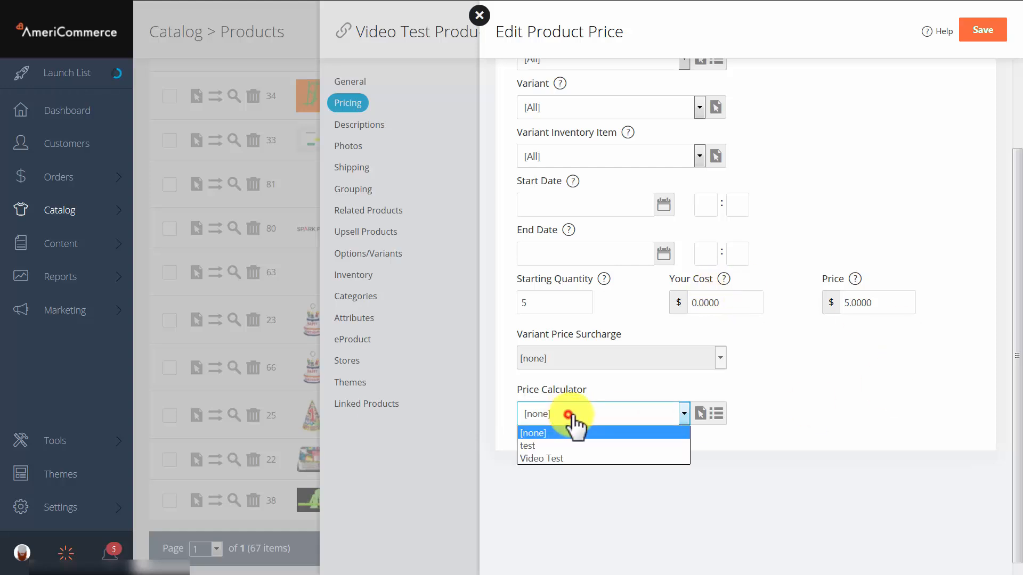
left_click(565, 458)
Clear the fixed price from the advanced price entry and save the product price.
left_click(877, 303)
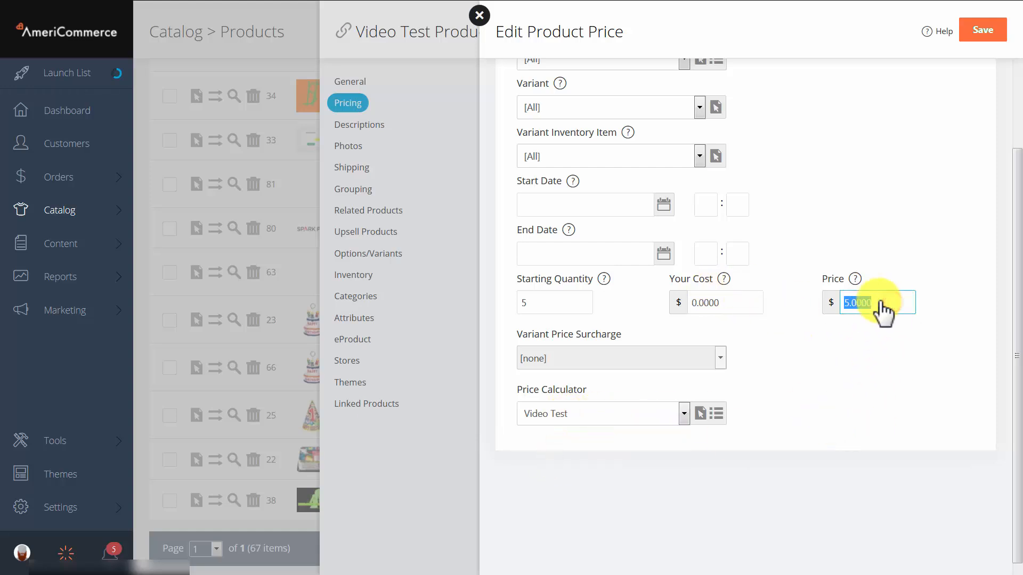
key("BackSpace")
left_click(881, 438)
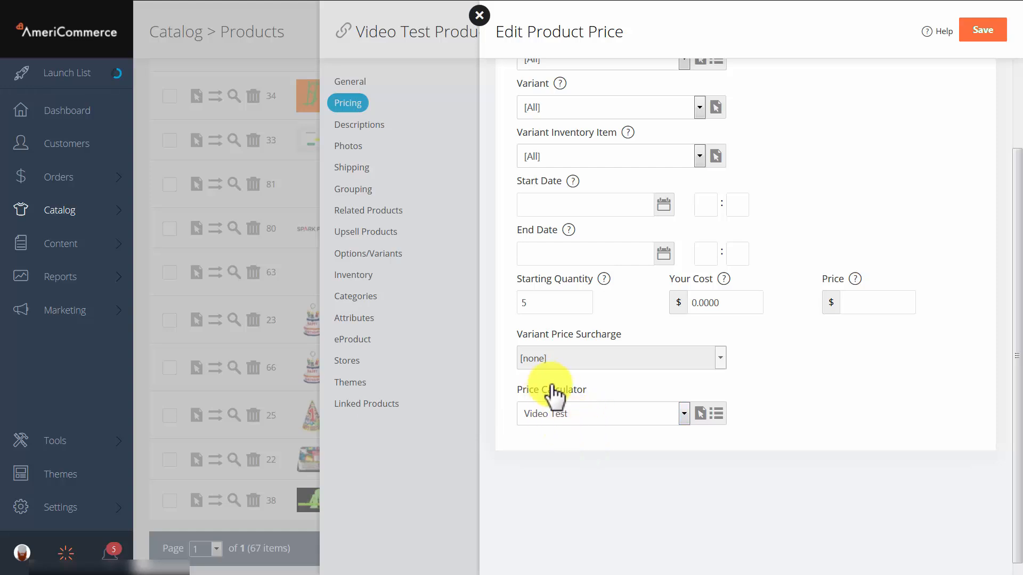
left_click(993, 33)
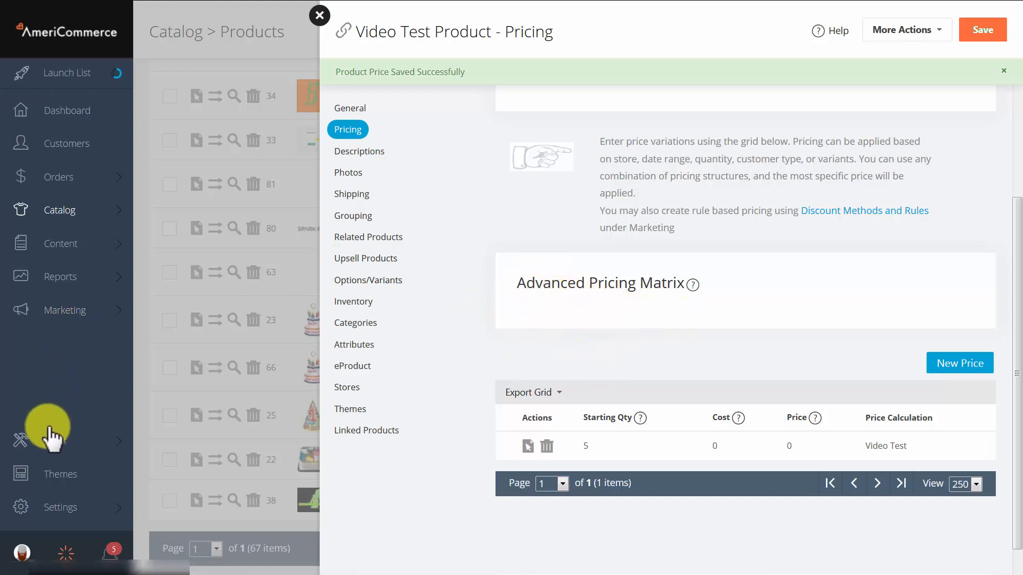
Run a Product Advanced Pricing data export with the default export settings.
left_click(27, 448)
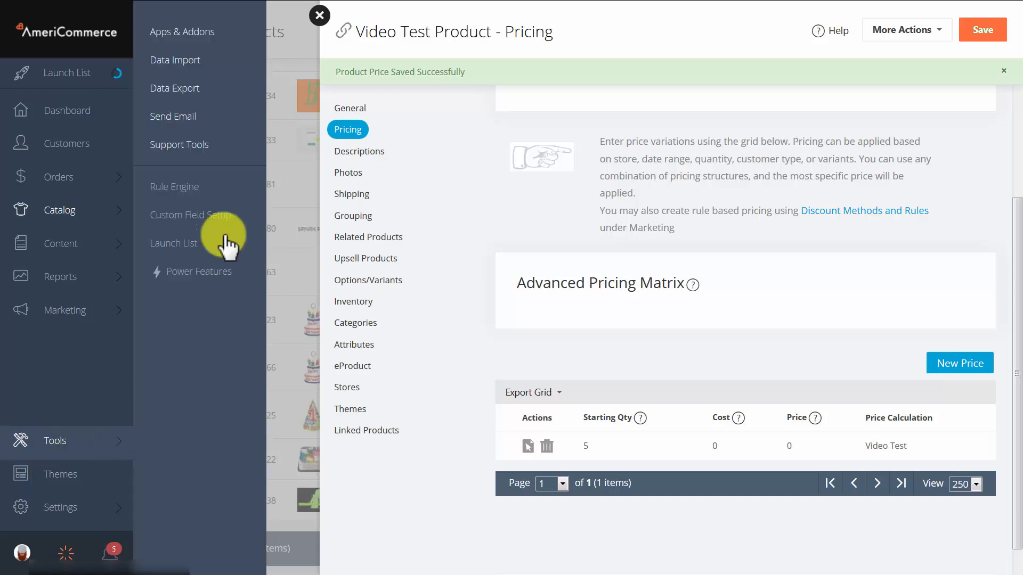
left_click(169, 89)
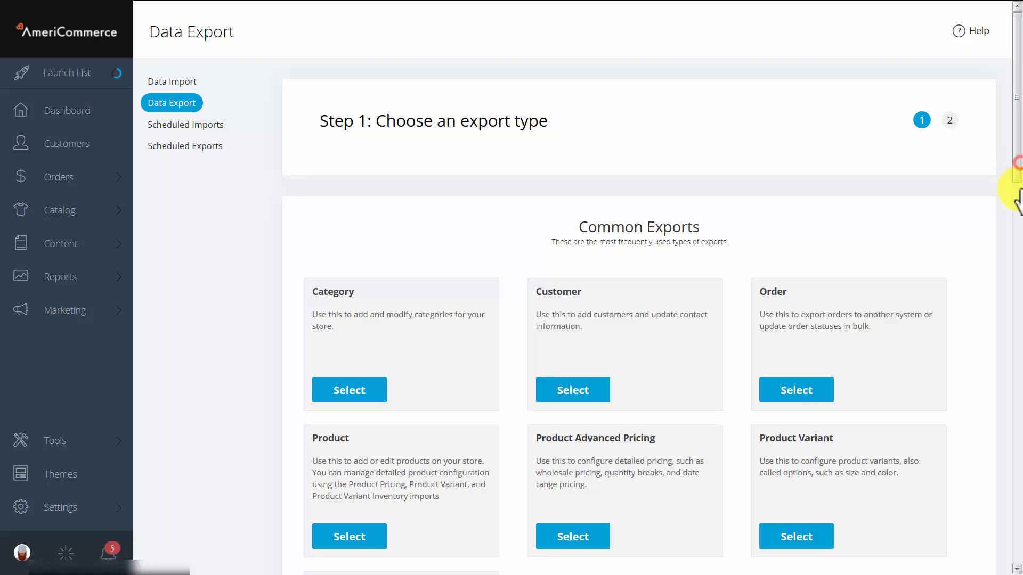
scroll(1012, 202, "down", 4)
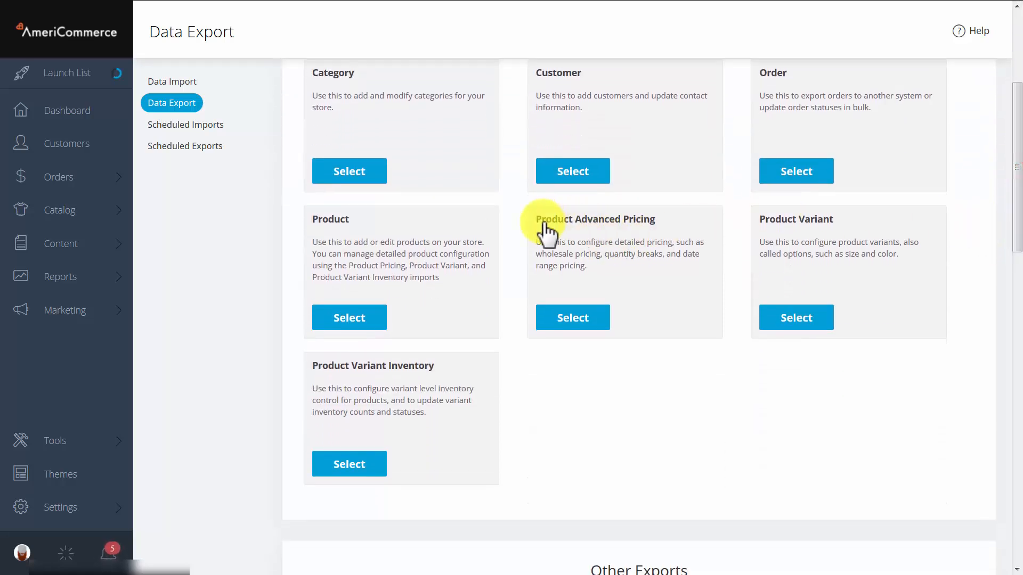
left_click(584, 313)
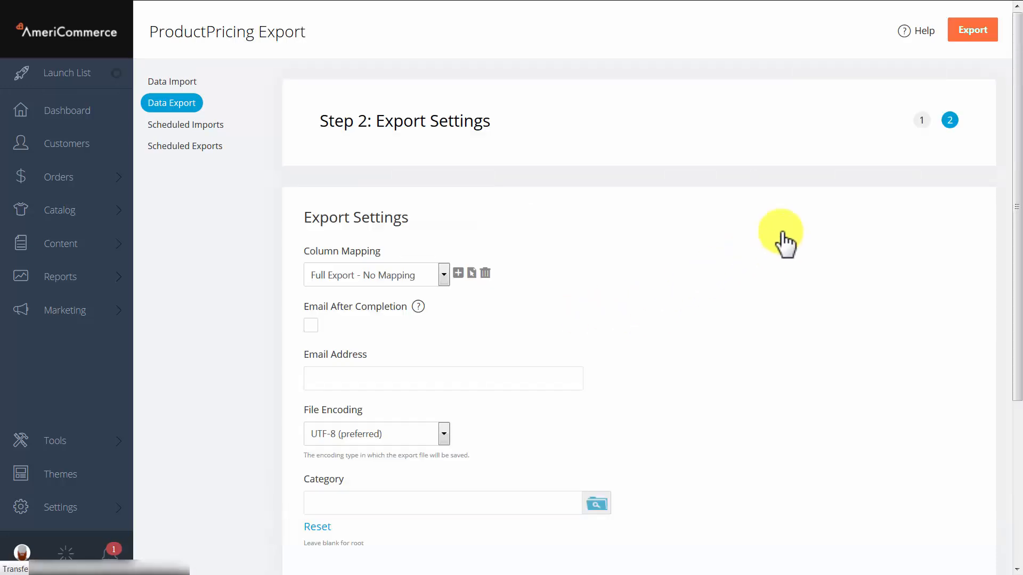
left_click(971, 35)
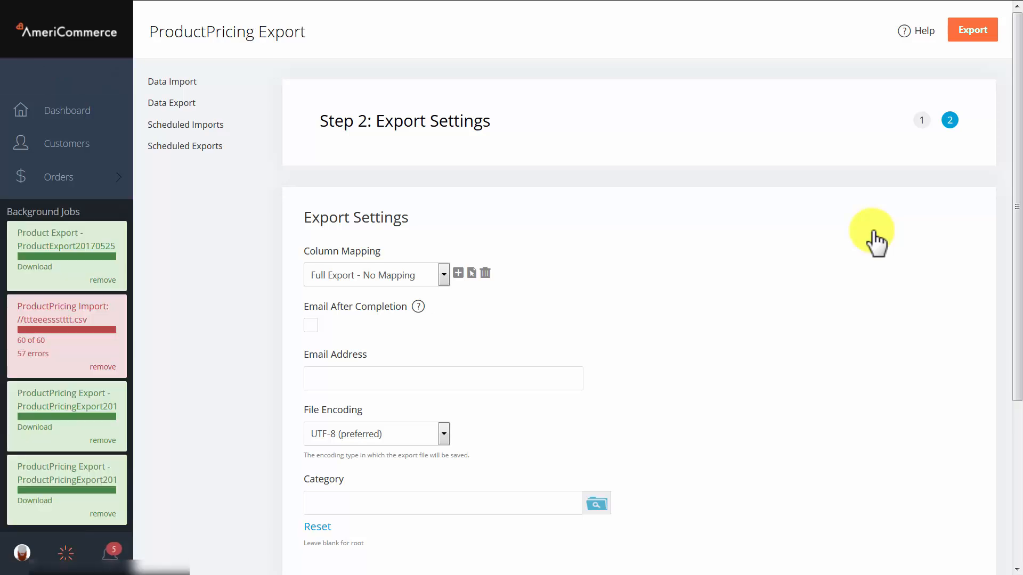
Download the exported file ProductPricingExport20170525144952.csv from the background jobs and open it in Microsoft Excel.
left_click(64, 552)
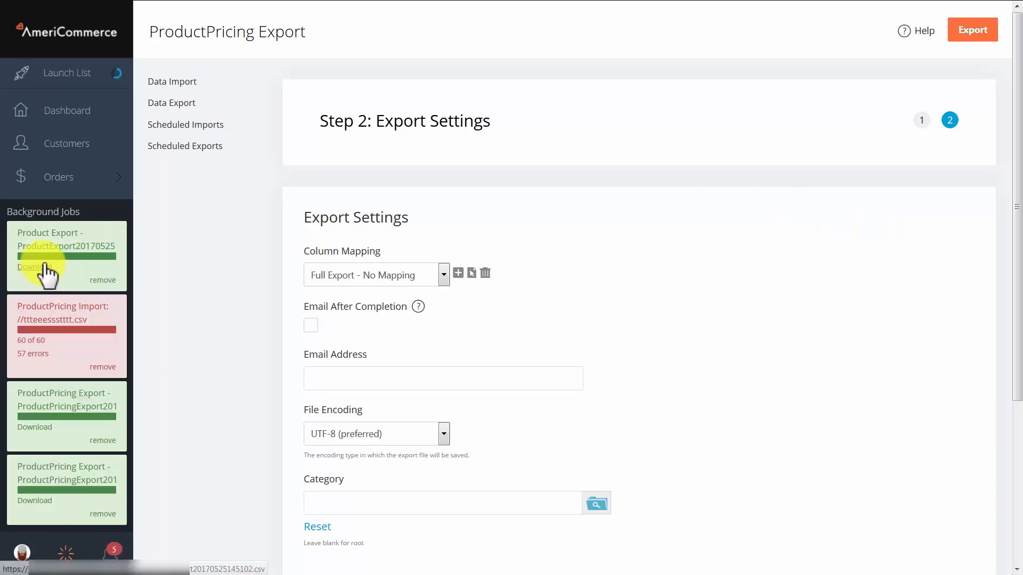
left_click(41, 506)
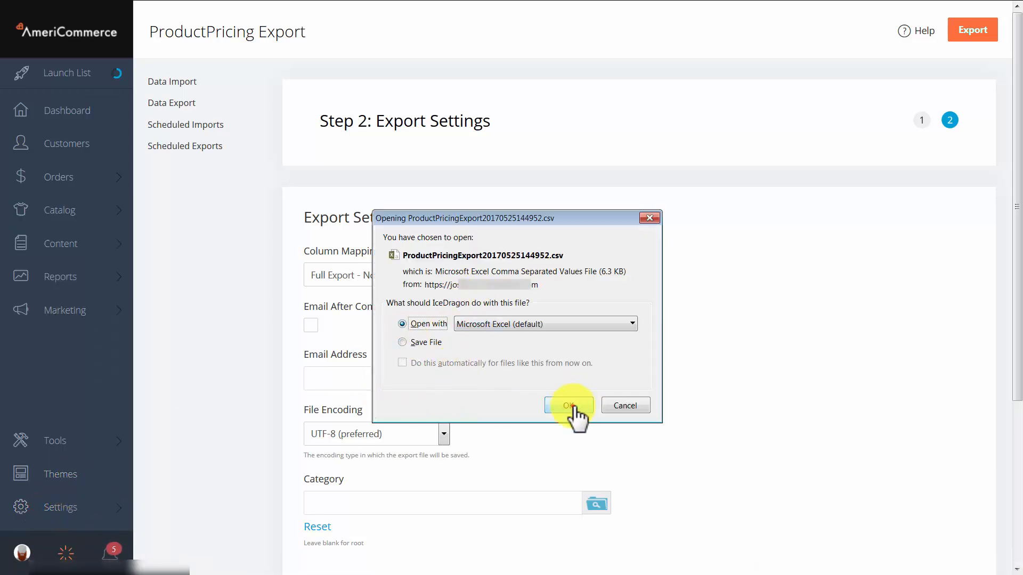
left_click(568, 406)
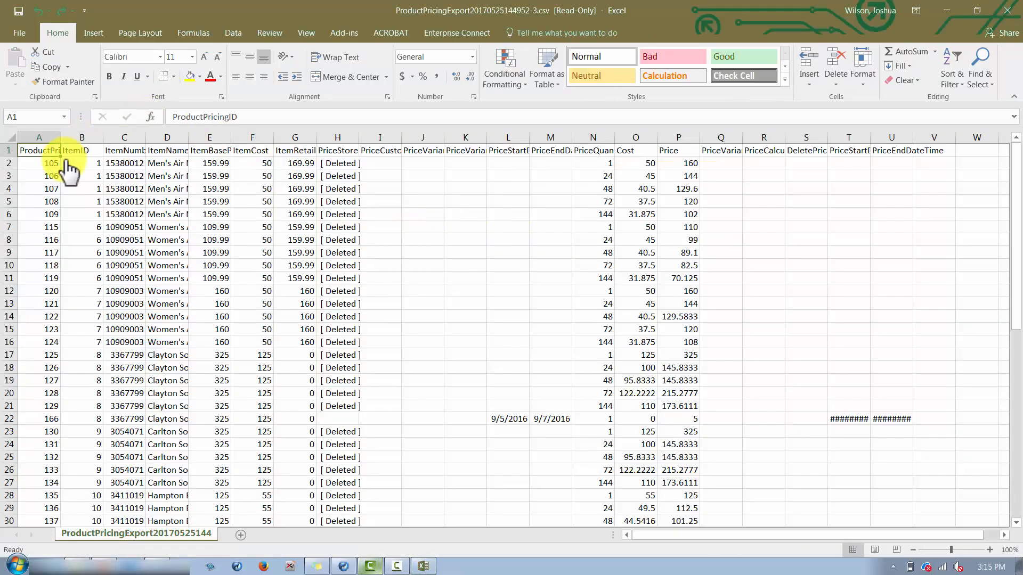
Autofit the widths of all columns in the exported pricing sheet.
left_click(10, 137)
double_click(60, 137)
left_click(645, 203)
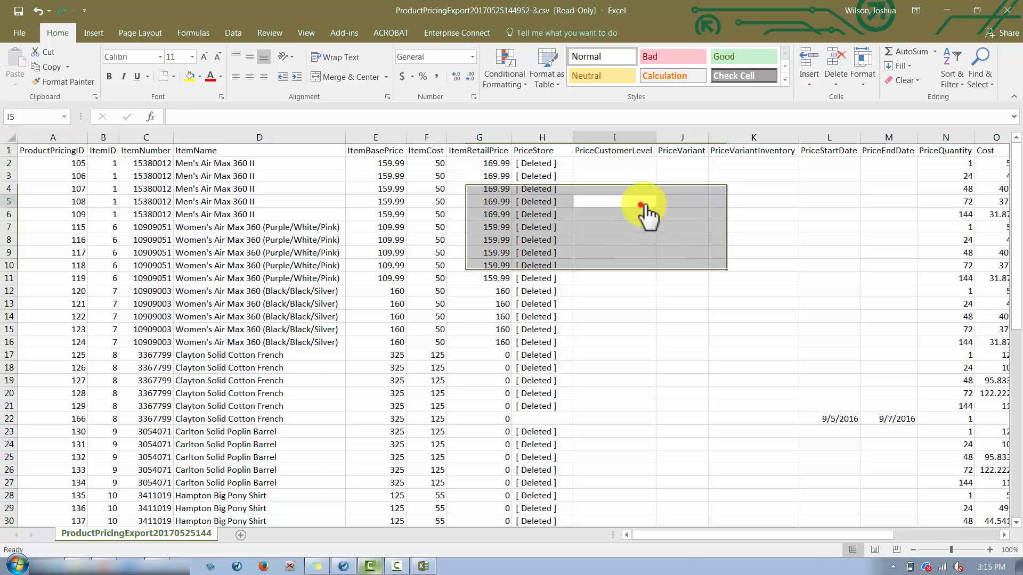
Copy the entire Video Test Product row, row 53.
left_click_drag(1018, 210, 1015, 426)
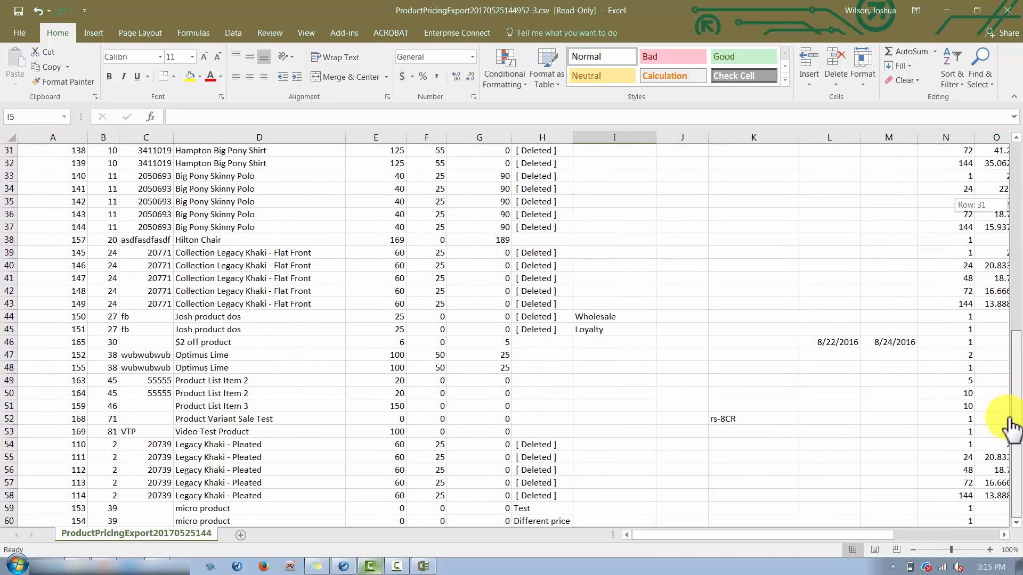
left_click(213, 432)
left_click(10, 433)
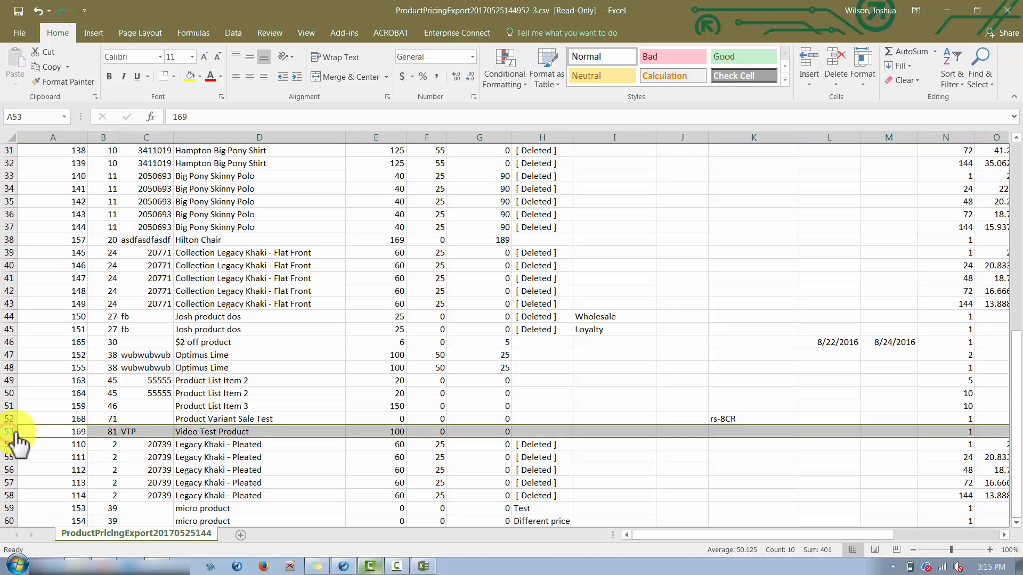
right_click(14, 440)
left_click(43, 260)
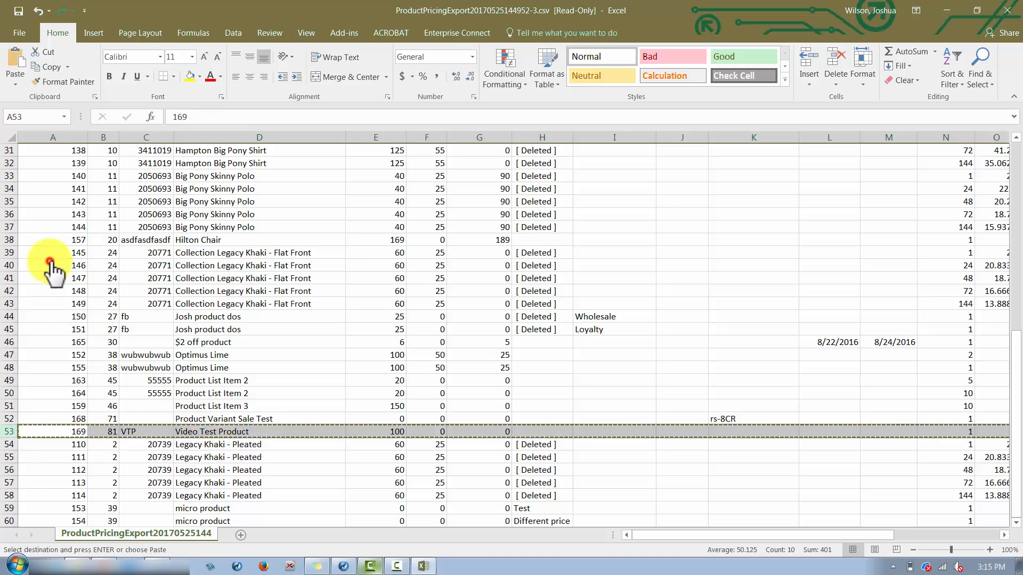
left_click(620, 521)
key("ctrl+v")
left_click(516, 324)
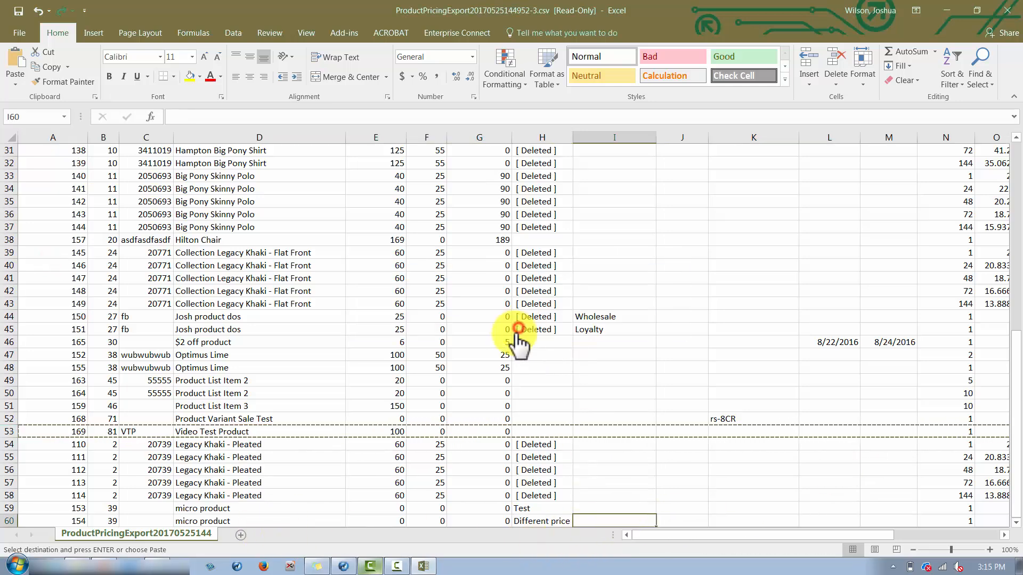
Paste the copied Video Test Product row into the empty row 61 below the data.
left_click(1015, 523)
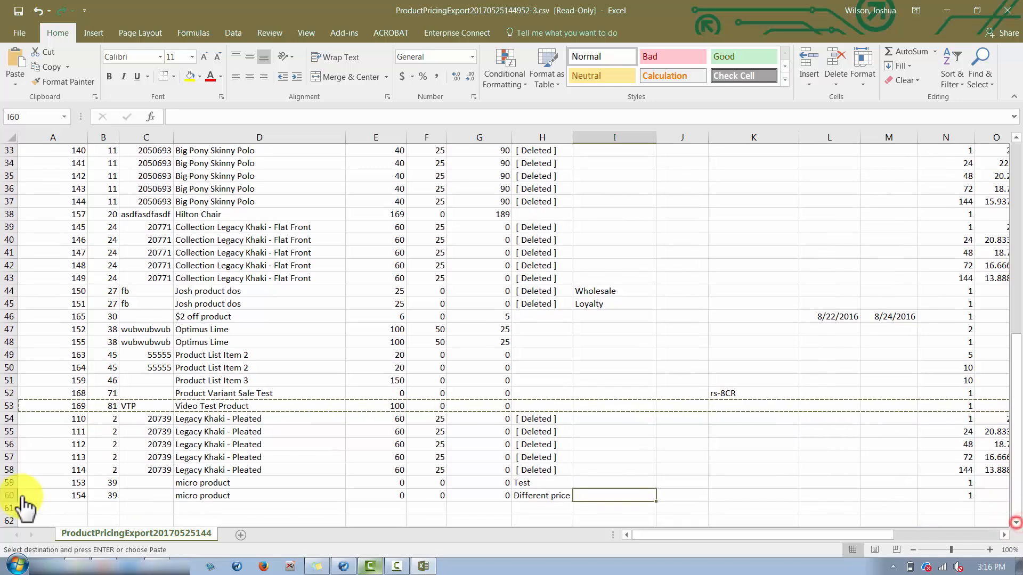
left_click(9, 508)
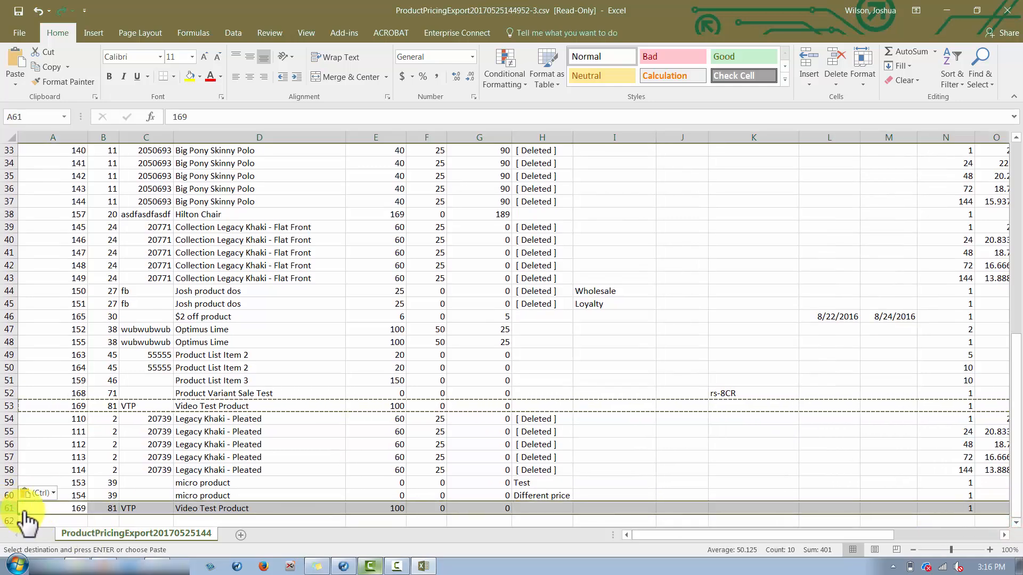
left_click(104, 509)
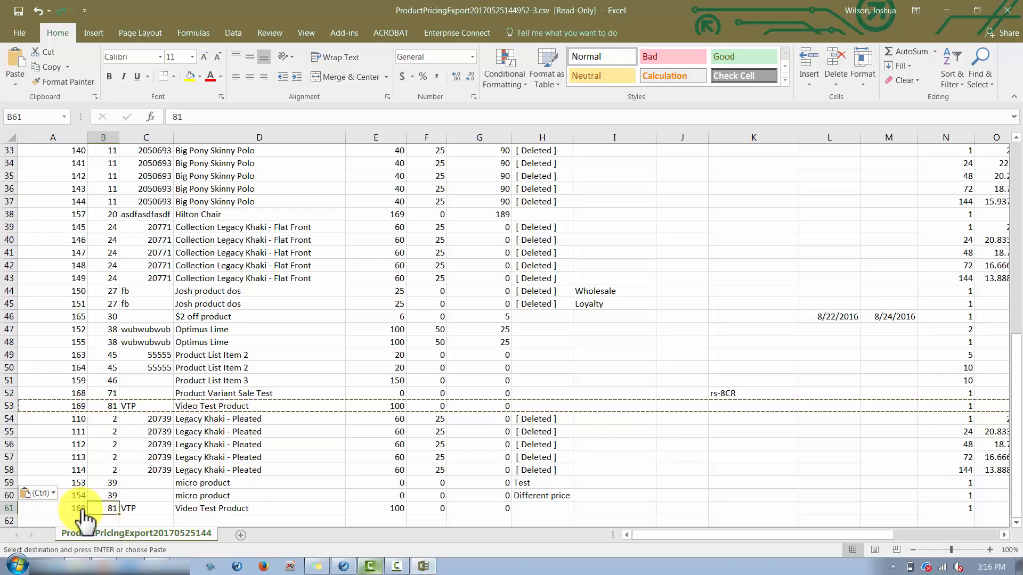
Clear the ProductPricingID in the pasted Video Test Product row, cell A61.
scroll(86, 514, "up", 11)
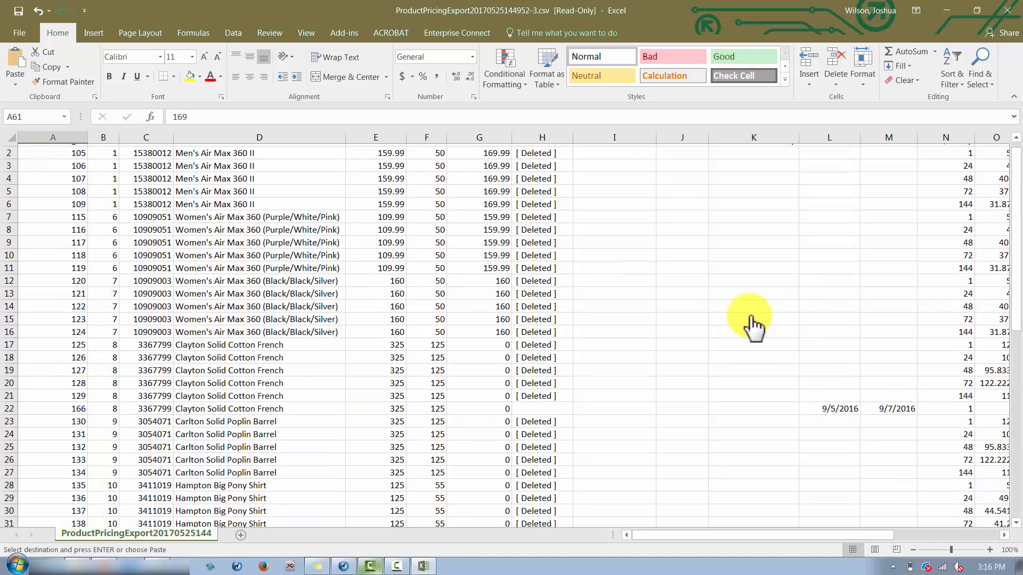
scroll(67, 193, "down", 15)
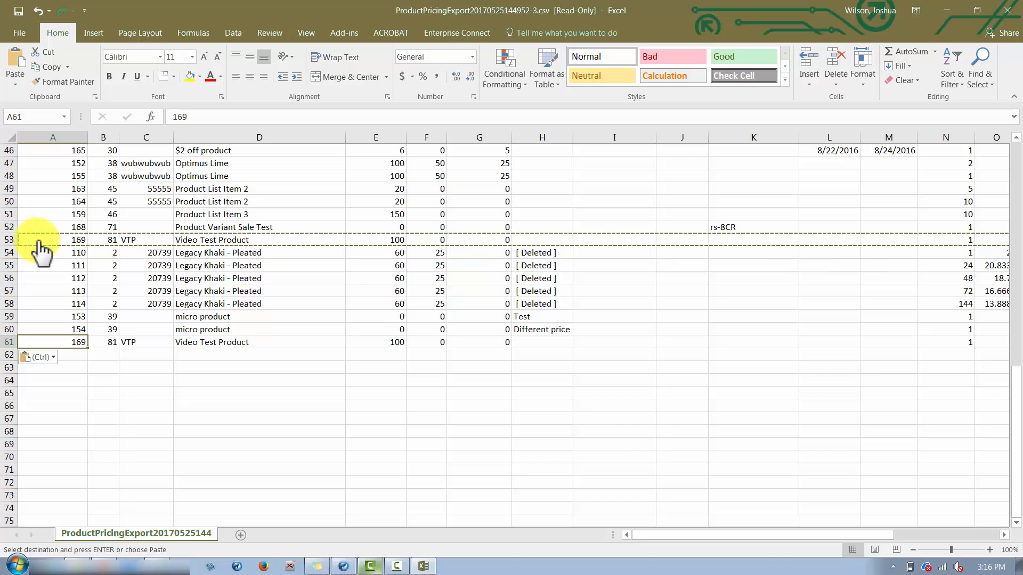
left_click(78, 241)
left_click(81, 342)
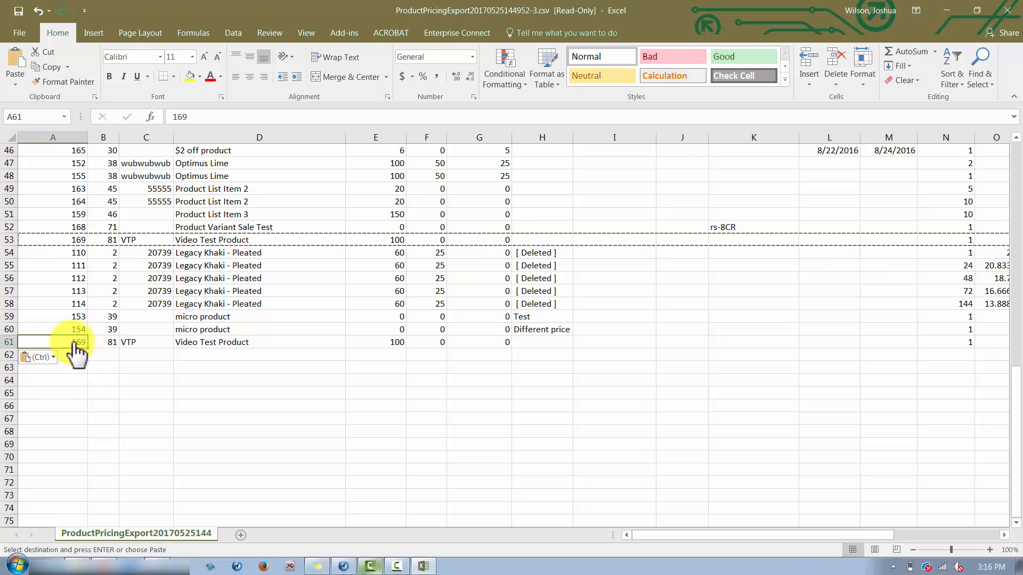
key("BackSpace")
left_click(127, 408)
left_click(77, 346)
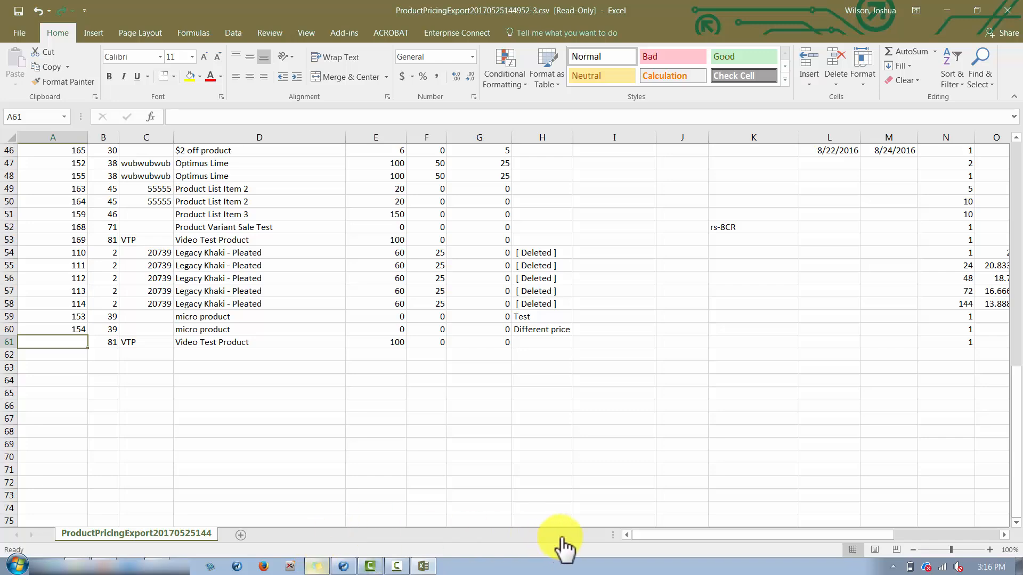
Set the PriceQuantity of the pasted Video Test Product row, cell N61, to 5.
left_click_drag(657, 534, 772, 506)
scroll(692, 410, "up", 2)
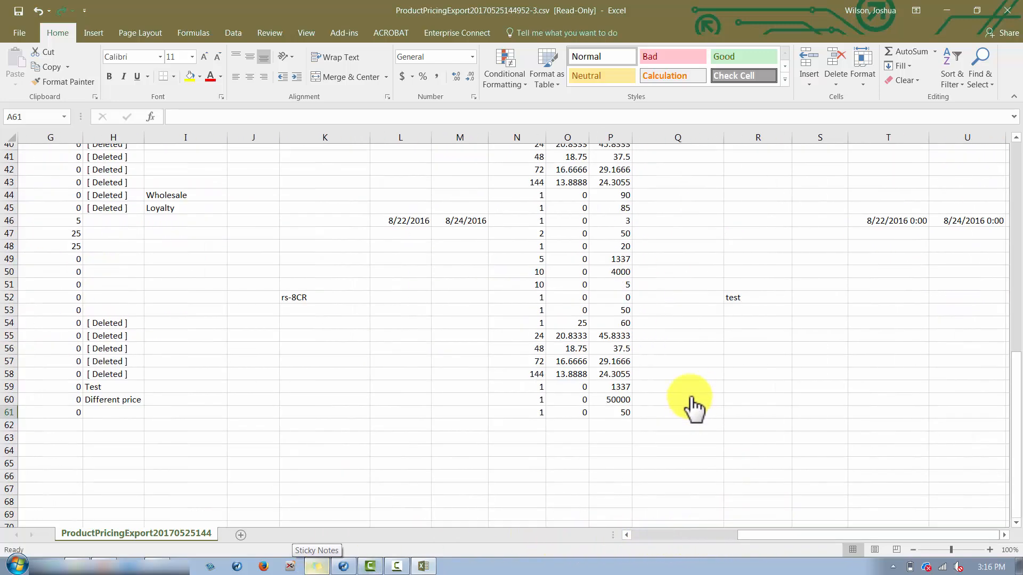
scroll(693, 408, "up", 13)
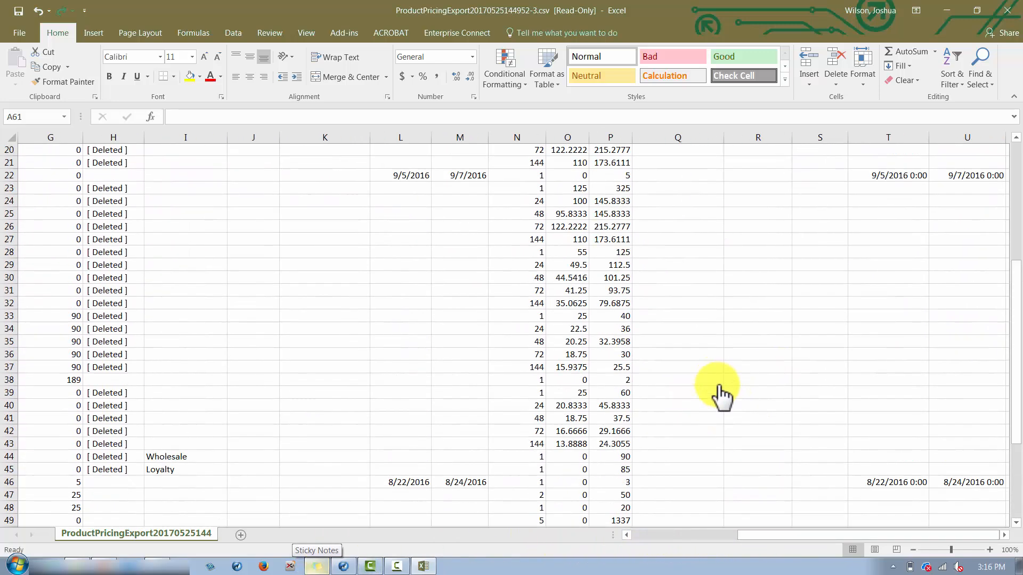
left_click(609, 139)
left_click(517, 137)
scroll(621, 229, "down", 14)
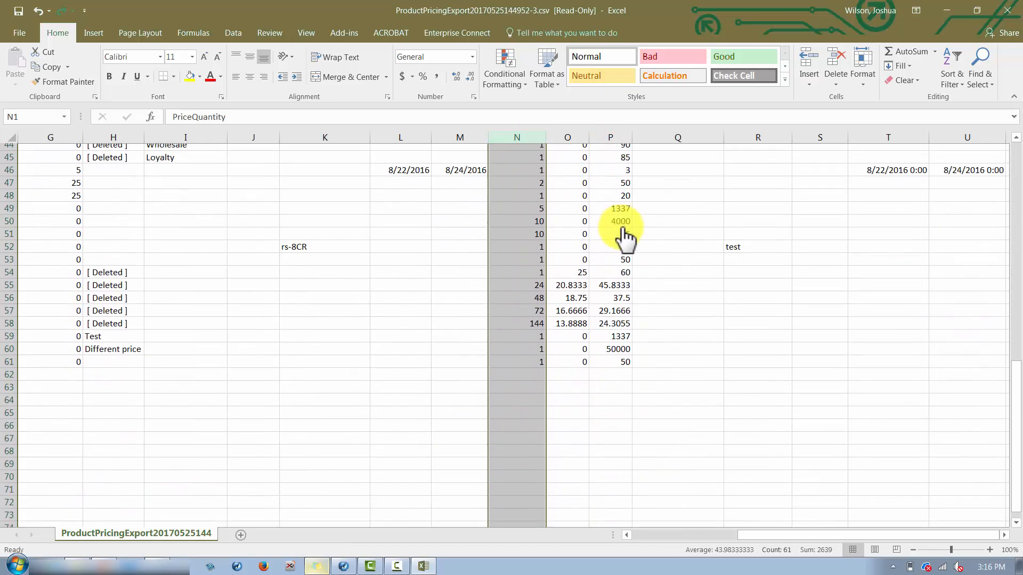
left_click(541, 343)
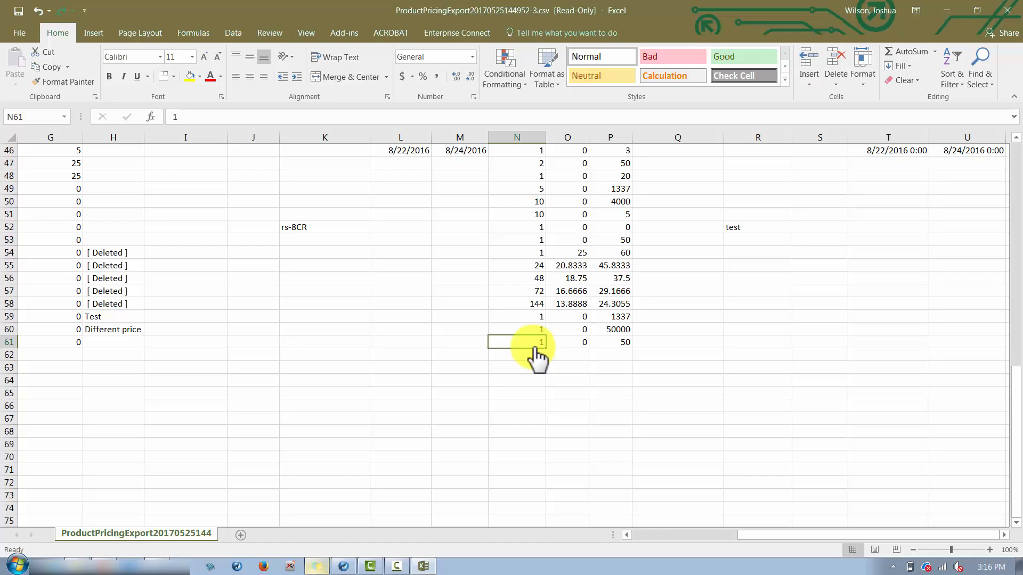
Set the price in cell P61 of the new Video Test Product row to 25.
left_click(625, 342)
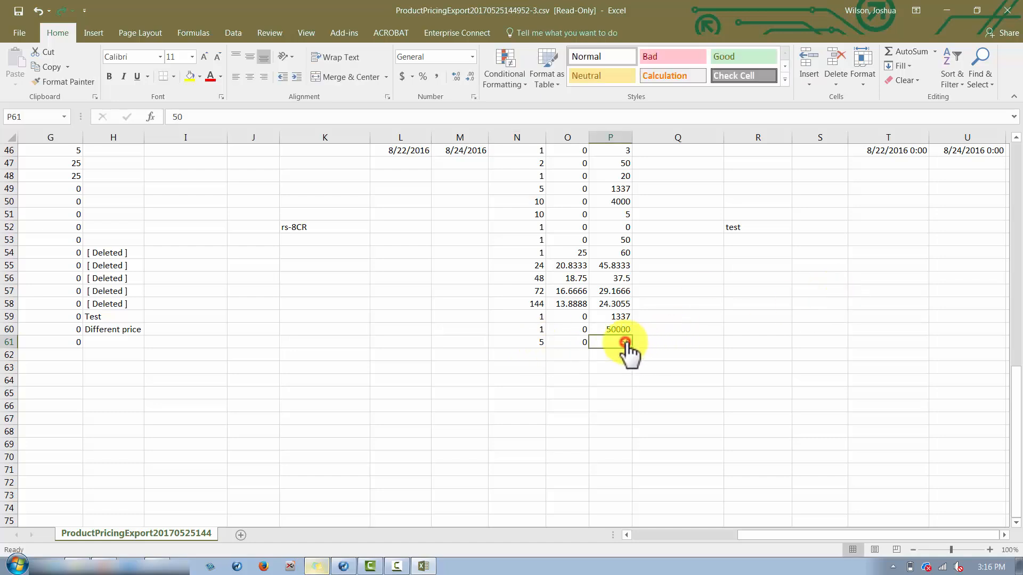
type("25")
left_click(687, 392)
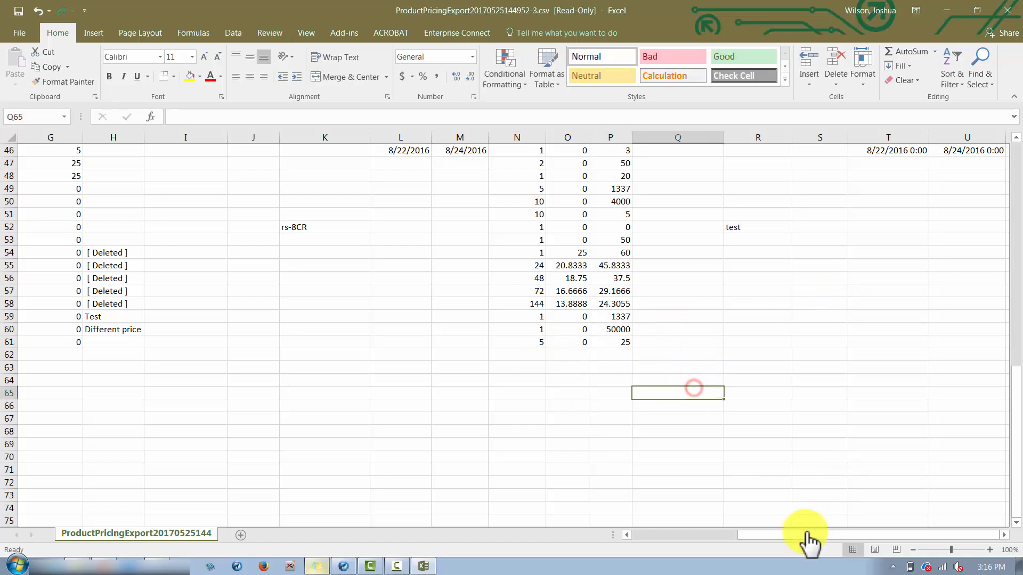
Examine the ItemID, ItemNumber and ItemName columns and their entries in the new Video Test Product row 61.
left_click_drag(806, 535, 680, 536)
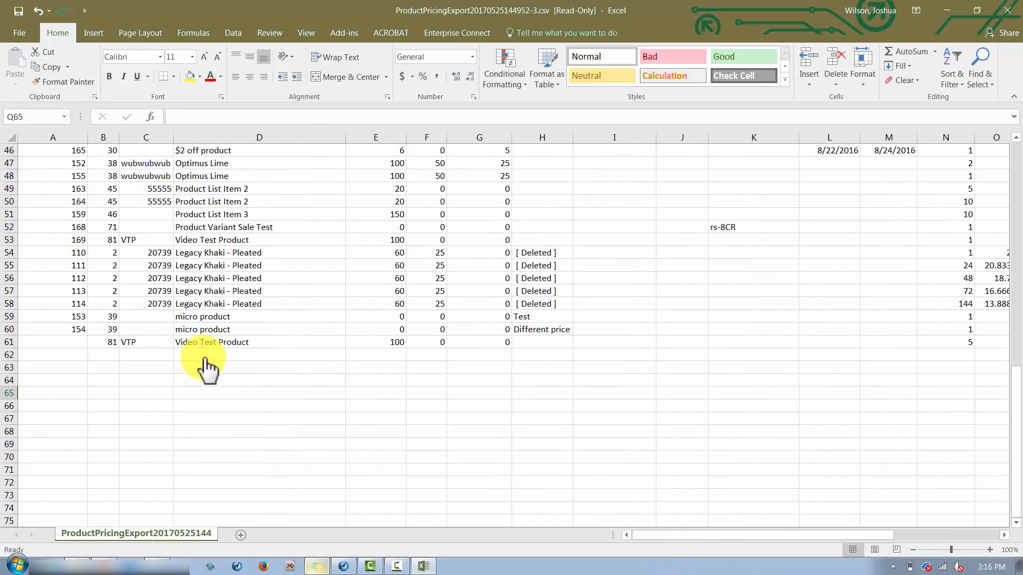
scroll(209, 365, "up", 15)
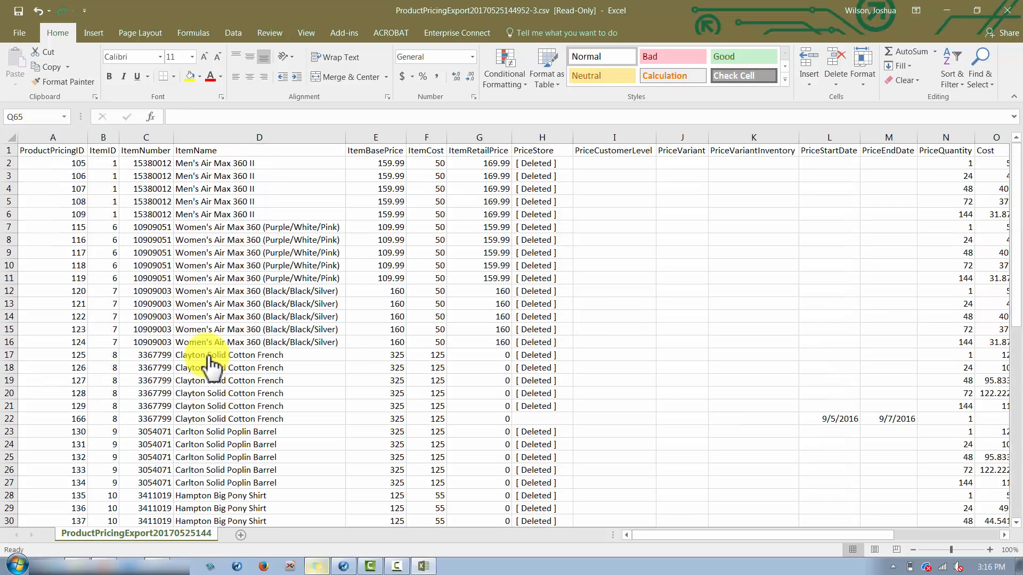
left_click(102, 141)
left_click(145, 139)
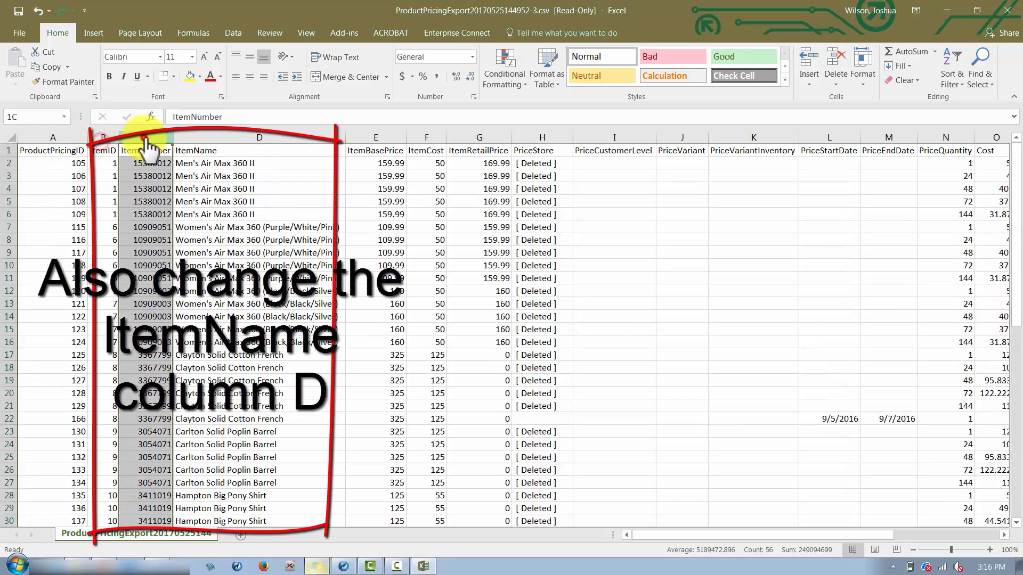
left_click(106, 145)
scroll(113, 169, "down", 15)
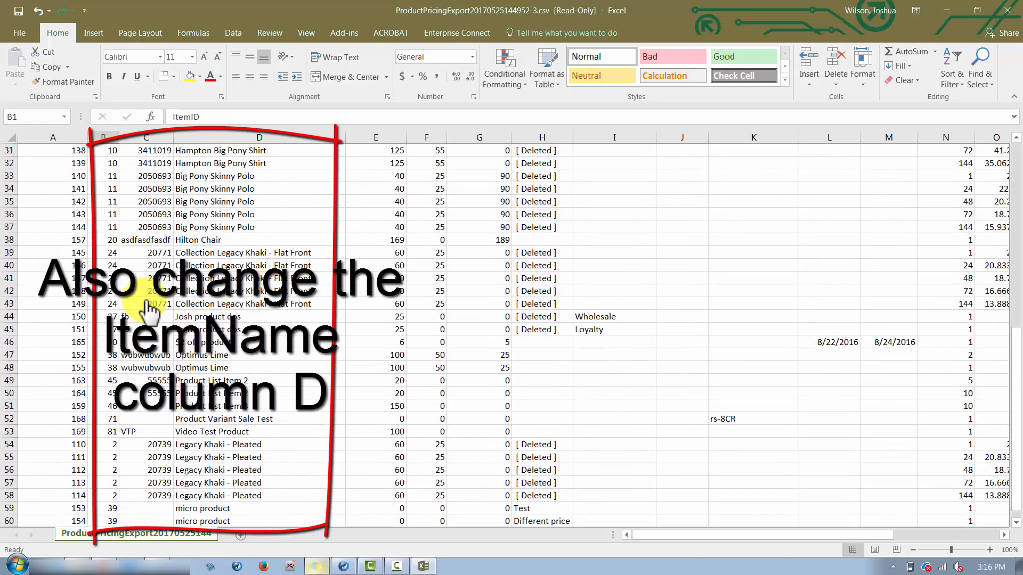
left_click(109, 345)
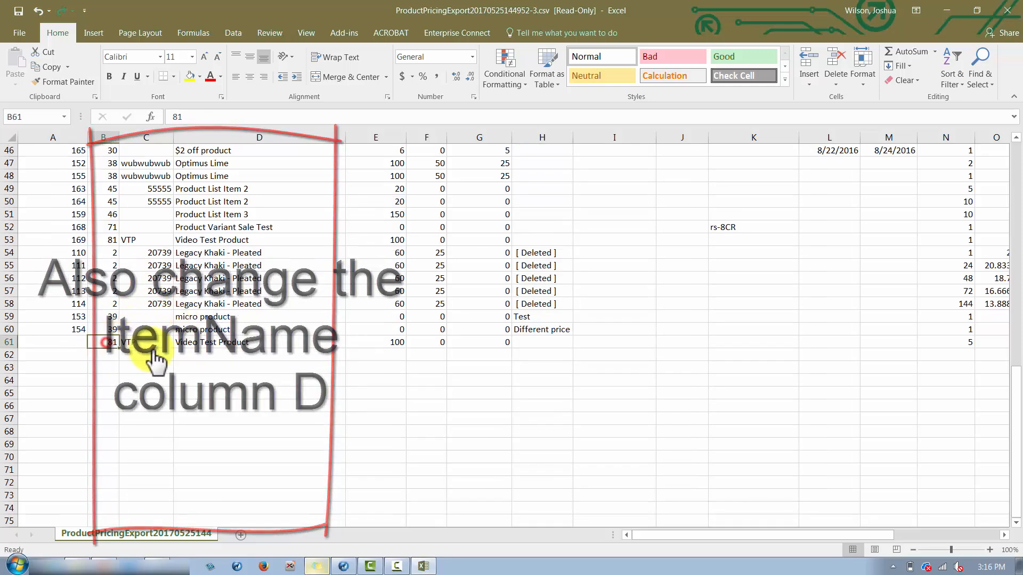
left_click(142, 345)
left_click(103, 338)
left_click(283, 384)
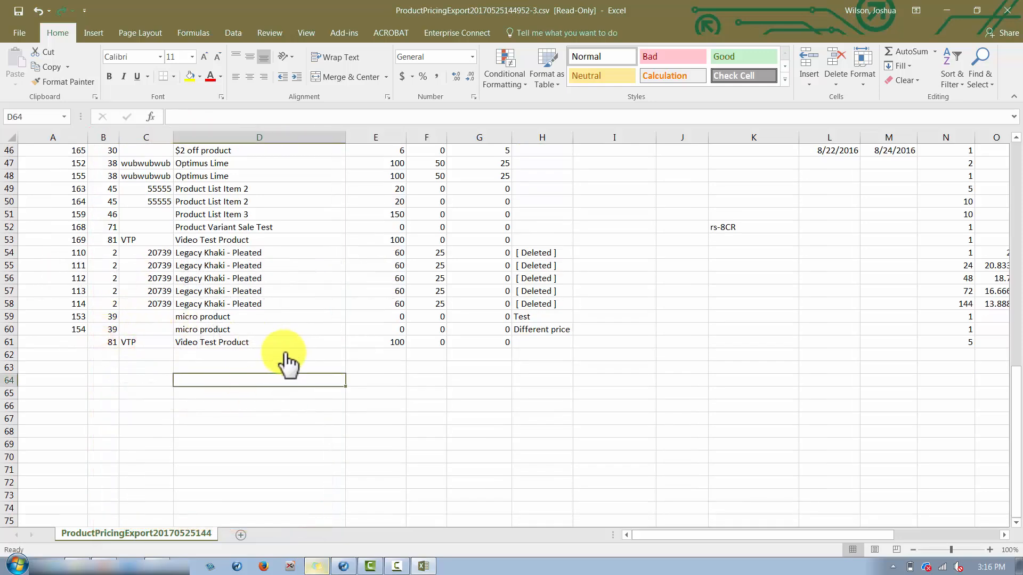
Switch to the AmeriCommerce admin in the browser and start a Product Advanced Pricing data import.
left_click(349, 563)
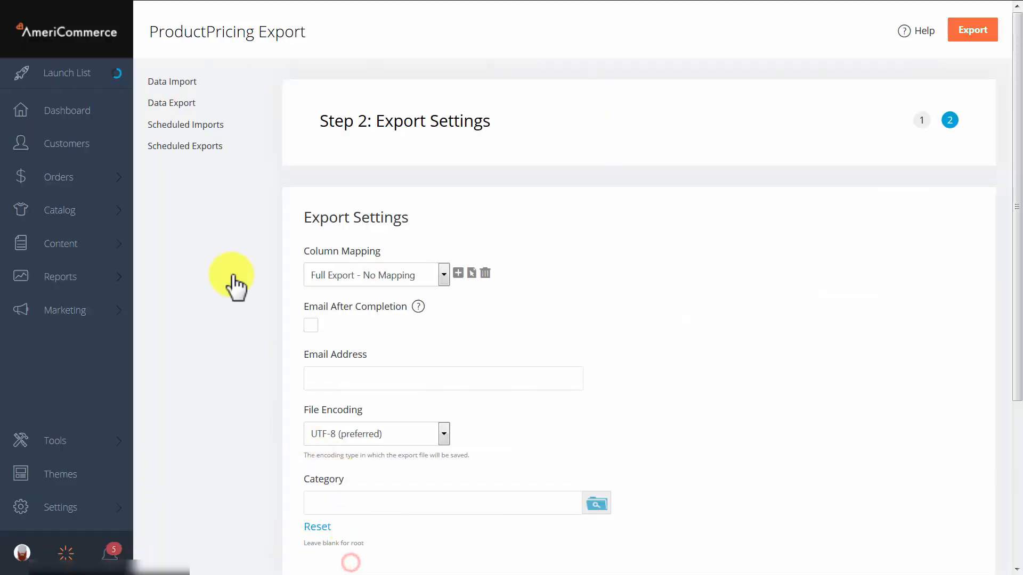
left_click(181, 81)
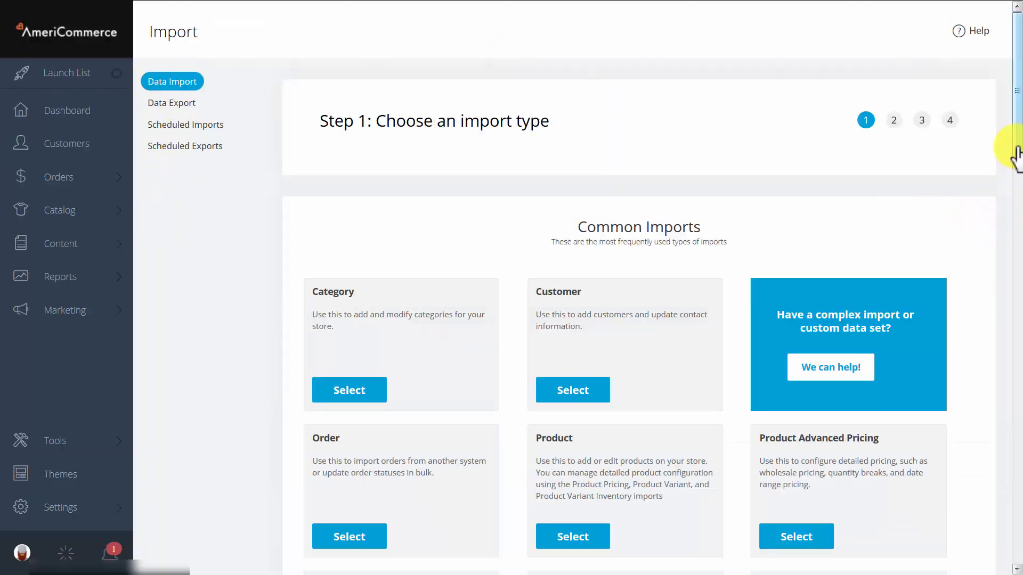
left_click(786, 538)
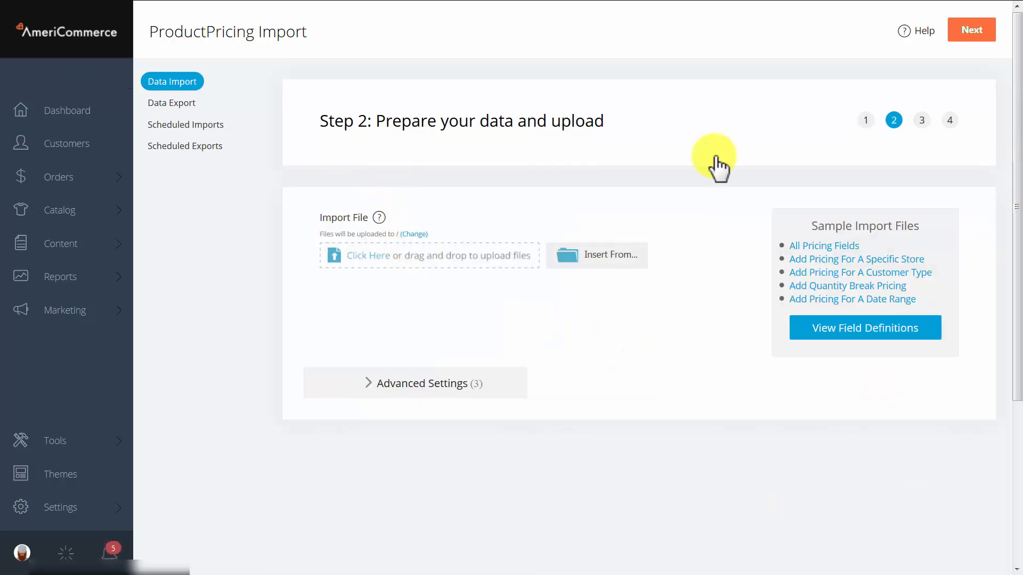